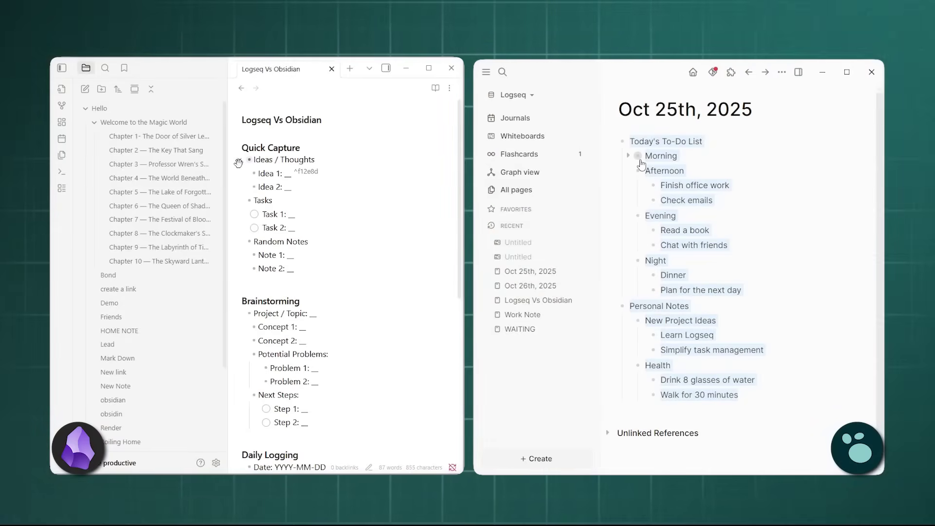
Collapse Ideas / Thoughts and Tasks in Obsidian, and the Morning and Evening blocks in Logseq
left_click(239, 161)
left_click(628, 156)
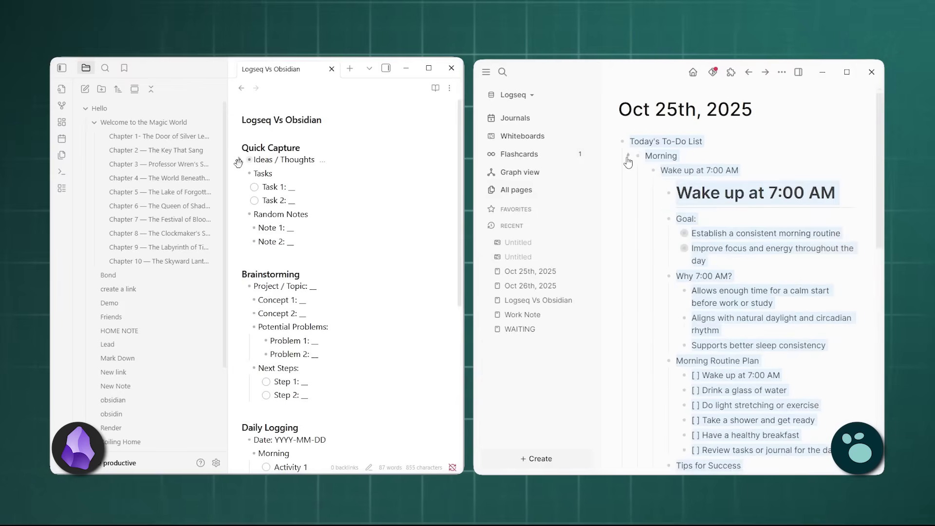
left_click(239, 161)
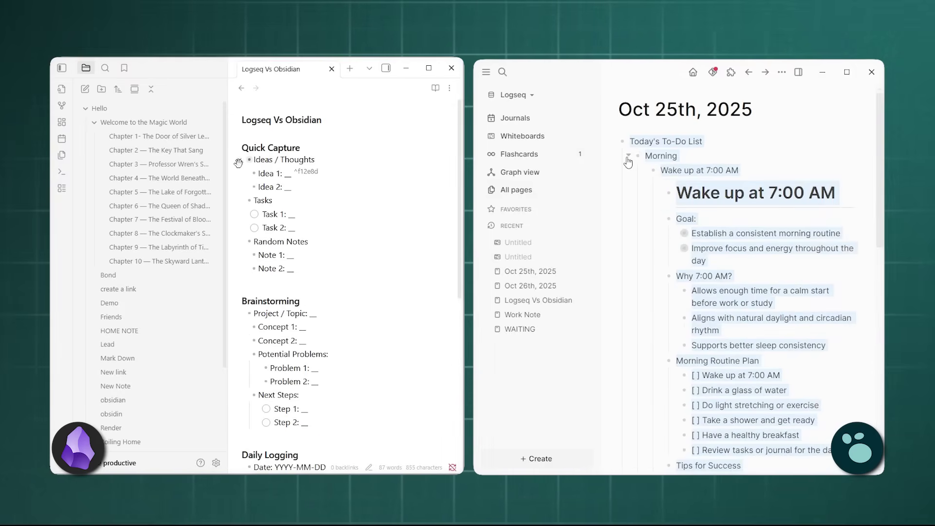
left_click(238, 161)
left_click(628, 156)
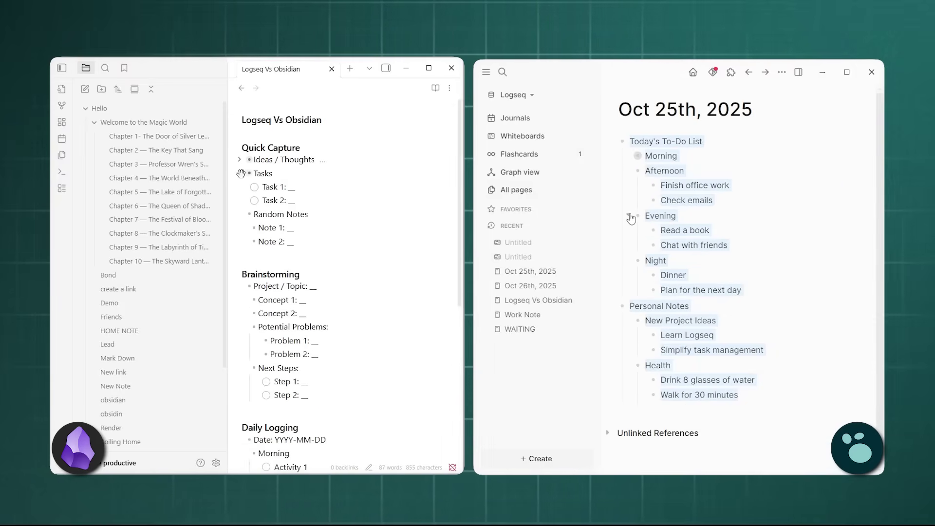
left_click(239, 173)
left_click(629, 216)
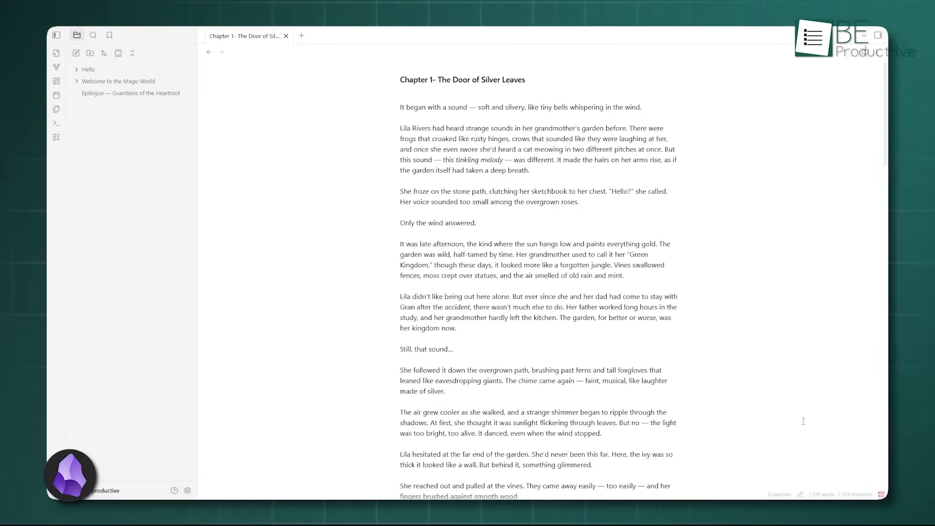
Open Chapters 2 through 6 in turn from the Obsidian file explorer
left_click(141, 105)
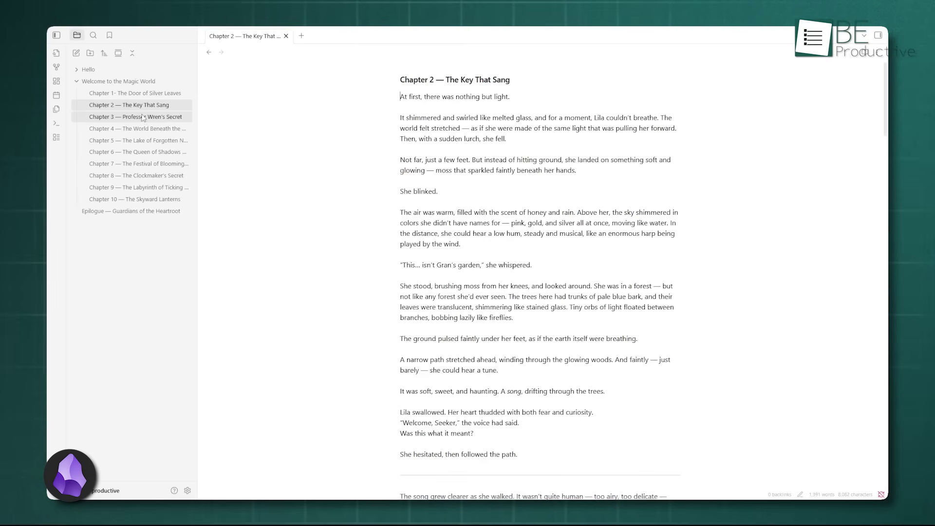
left_click(144, 117)
left_click(142, 128)
left_click(141, 140)
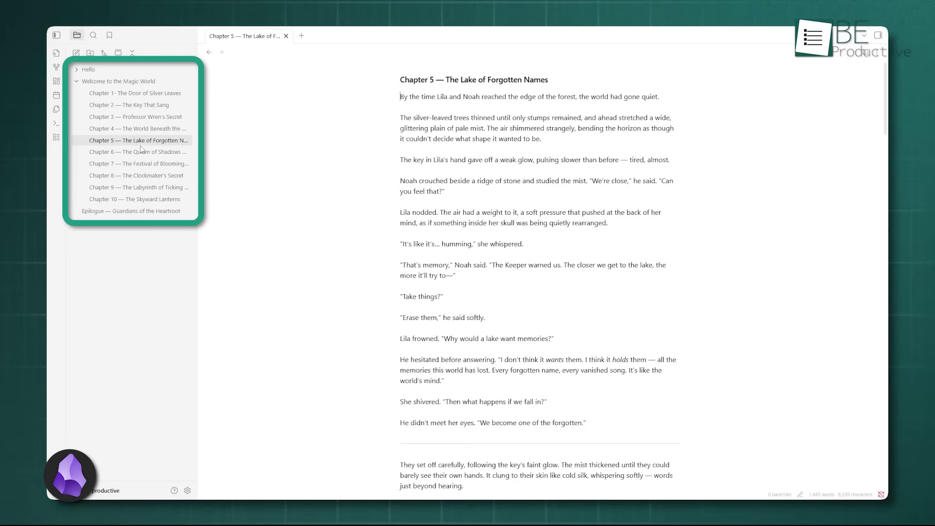
left_click(143, 151)
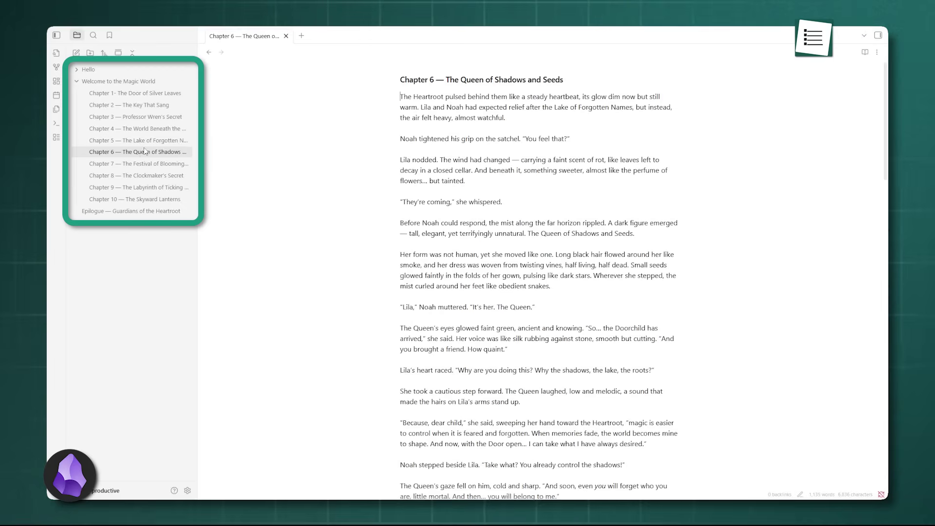
Open the Epilogue note and leave the Welcome to the Magic World folder collapsed
left_click(86, 82)
left_click(86, 82)
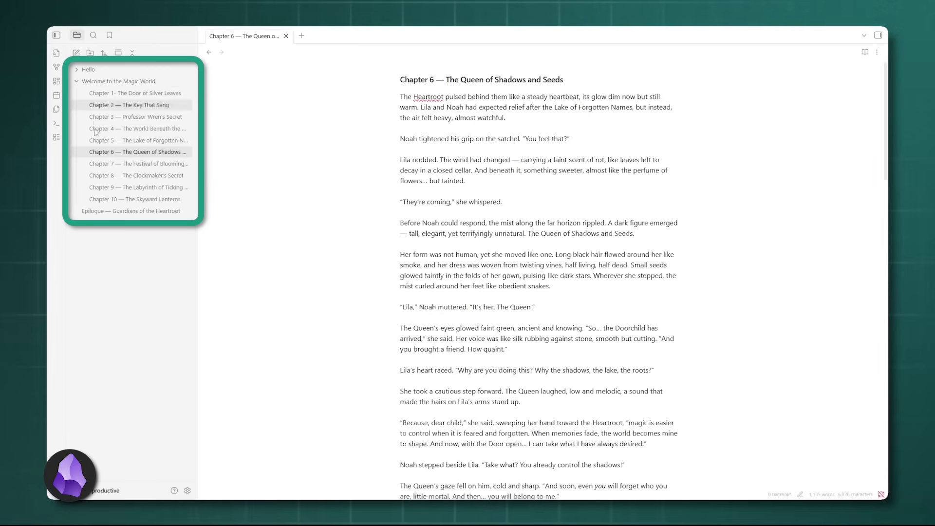
left_click(102, 213)
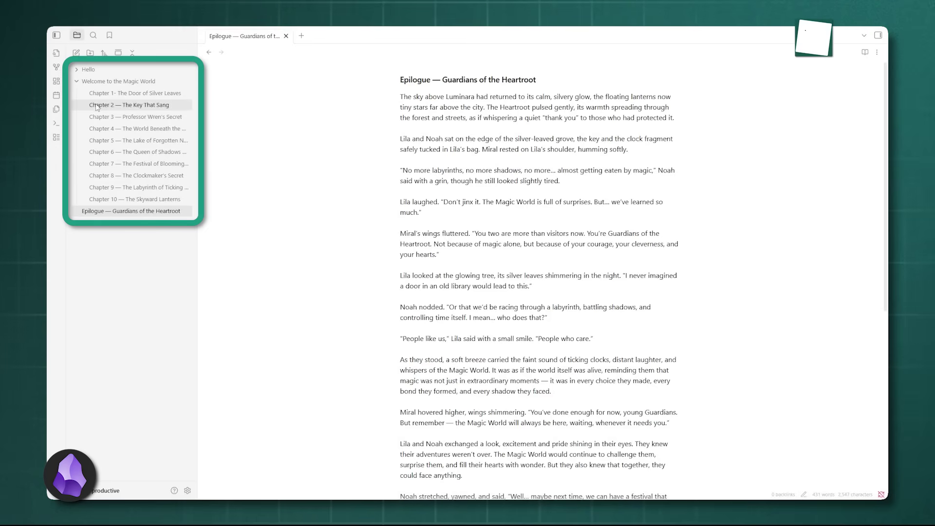
left_click(98, 82)
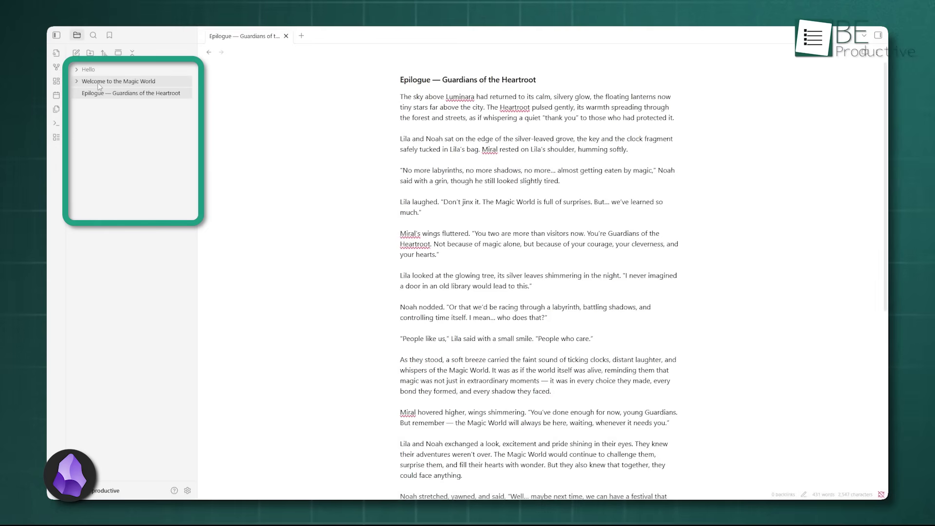
left_click(99, 84)
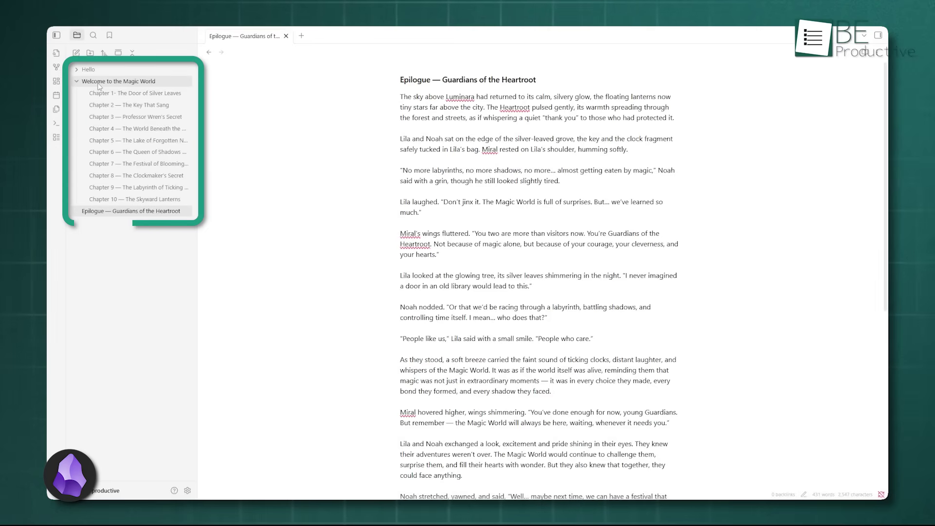
left_click(99, 84)
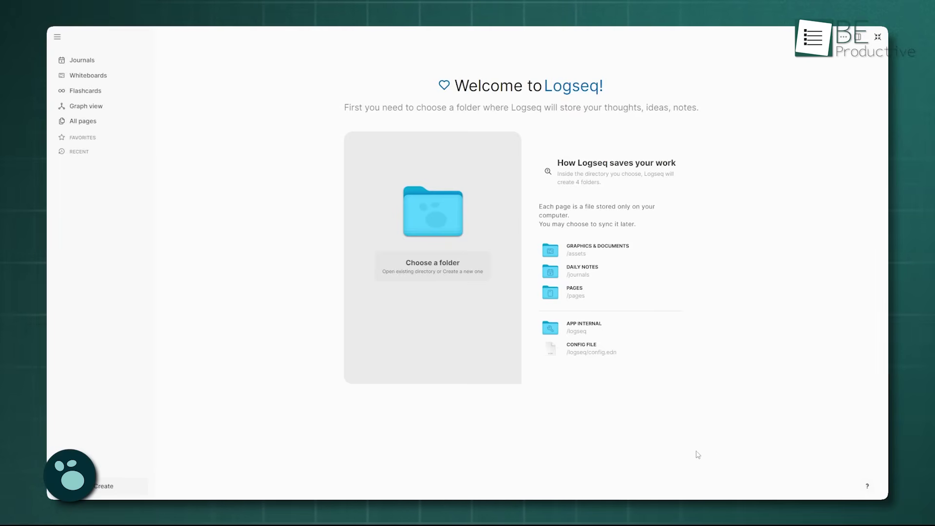
Open the Journals page and scroll down to reach the Work Note outline
left_click(108, 63)
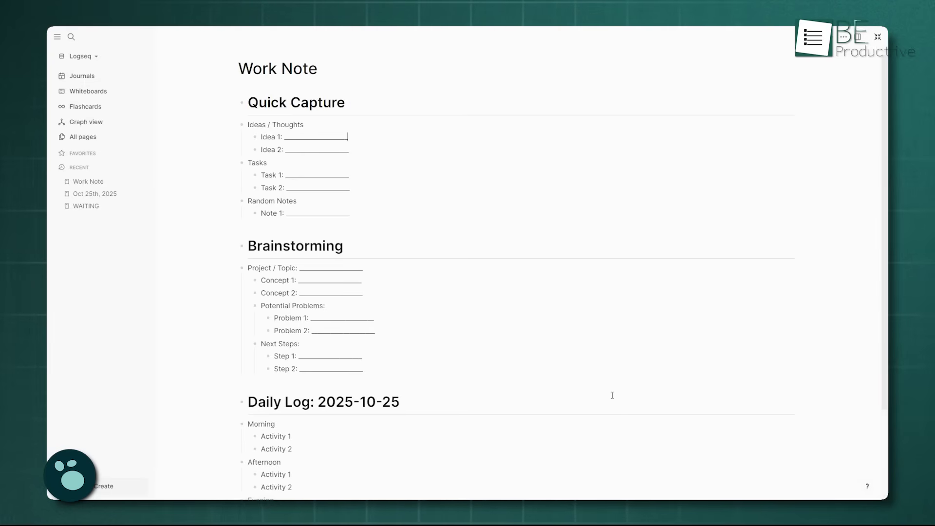
scroll(612, 396, "down", 1)
scroll(612, 395, "down", 1)
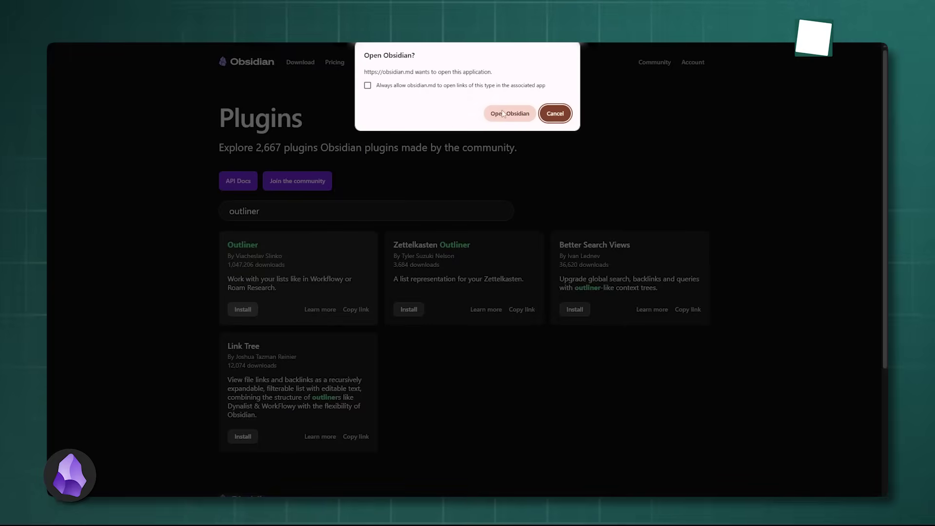
left_click(503, 114)
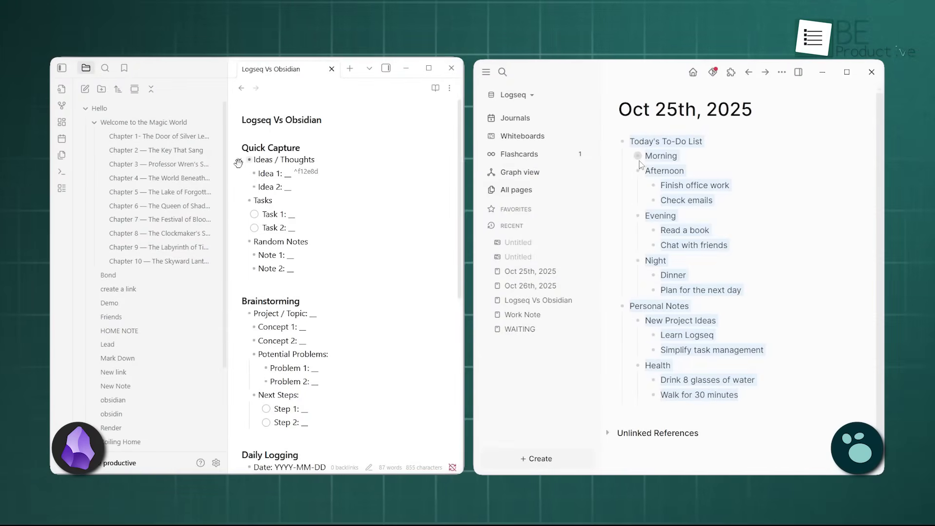
Toggle Ideas / Thoughts, fold Task 1 and Task 2, and re-collapse Logseq's Morning block
left_click(239, 160)
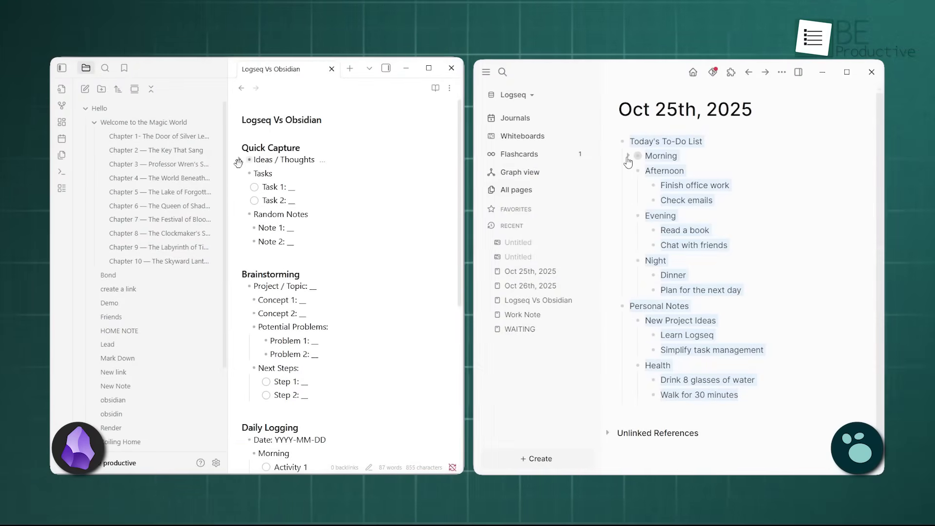
left_click(238, 161)
left_click(628, 156)
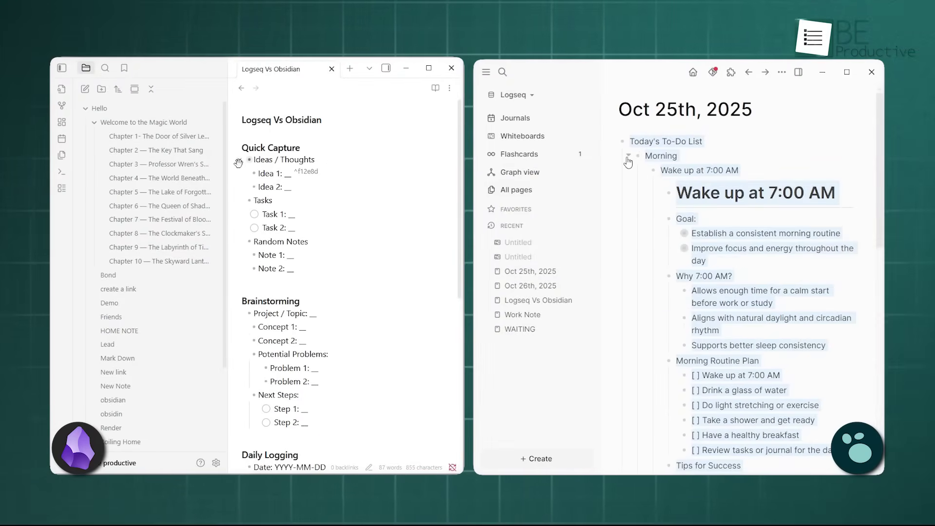
left_click(238, 162)
left_click(628, 156)
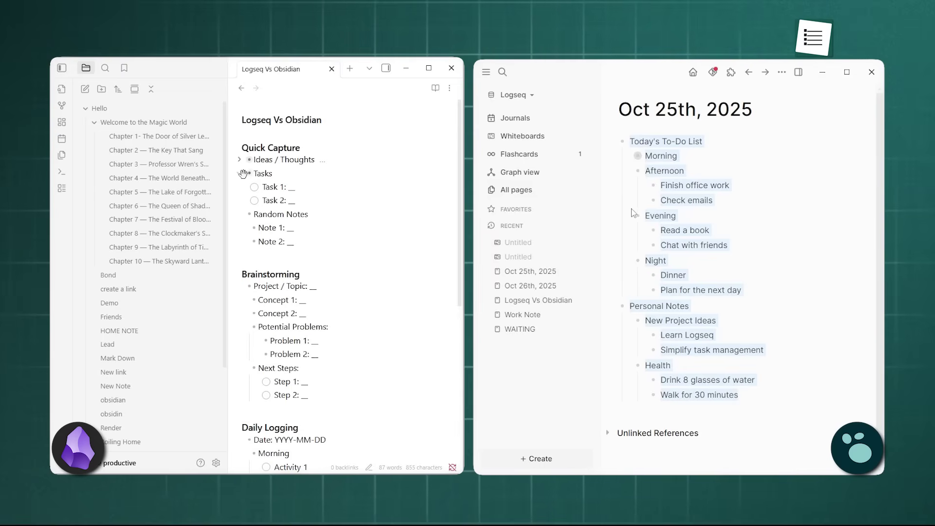
left_click(240, 173)
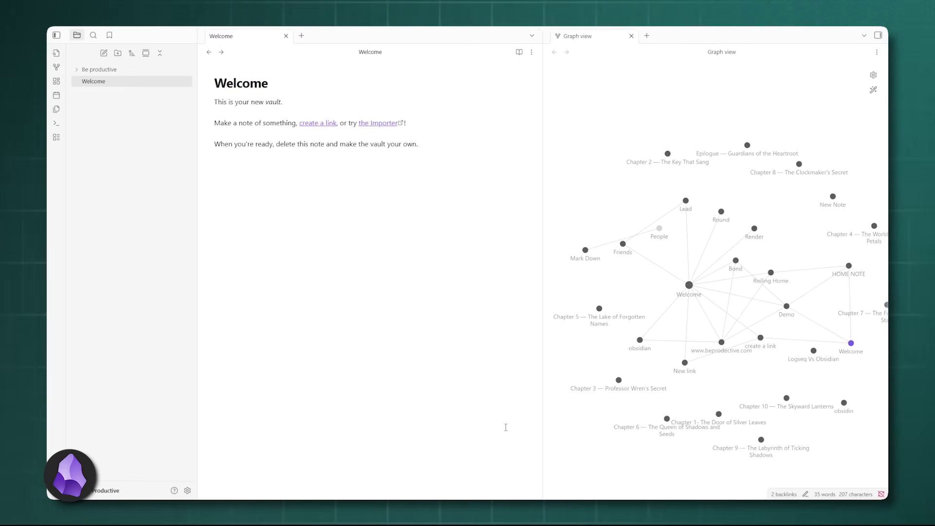
Insert a [[ link to Chapter 1- The Door of Silver Leaves in the Welcome note
type("[[C")
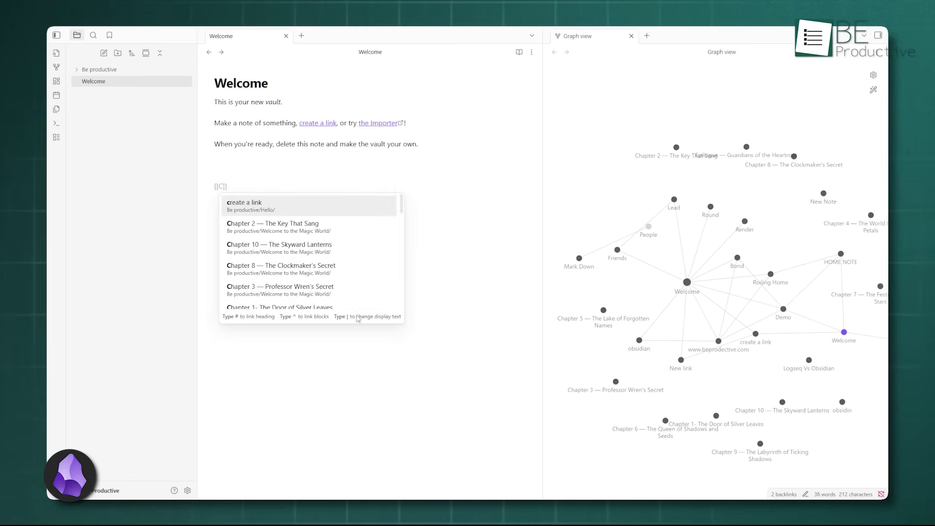
scroll(312, 263, "down", 1)
left_click(317, 263)
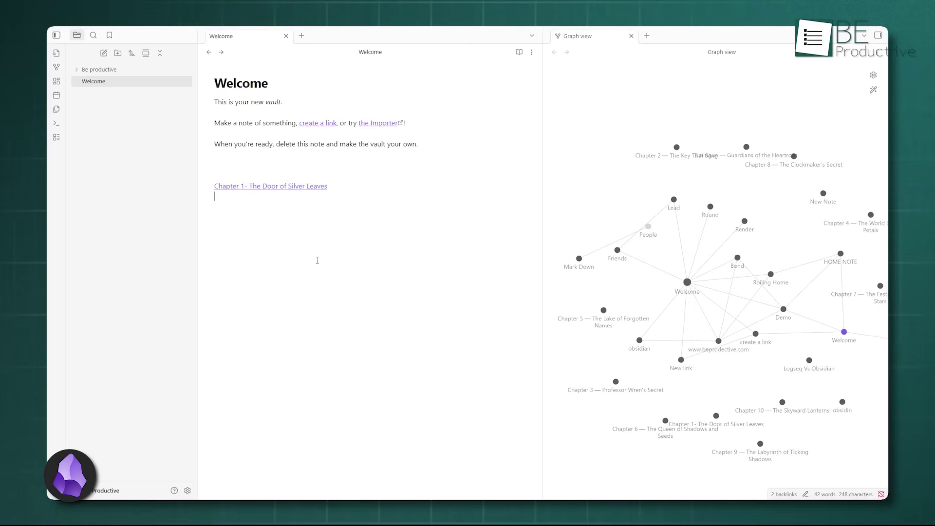
On a new line, embed a paragraph block from Chapter 10 — The Skyward Lanterns
key("Return")
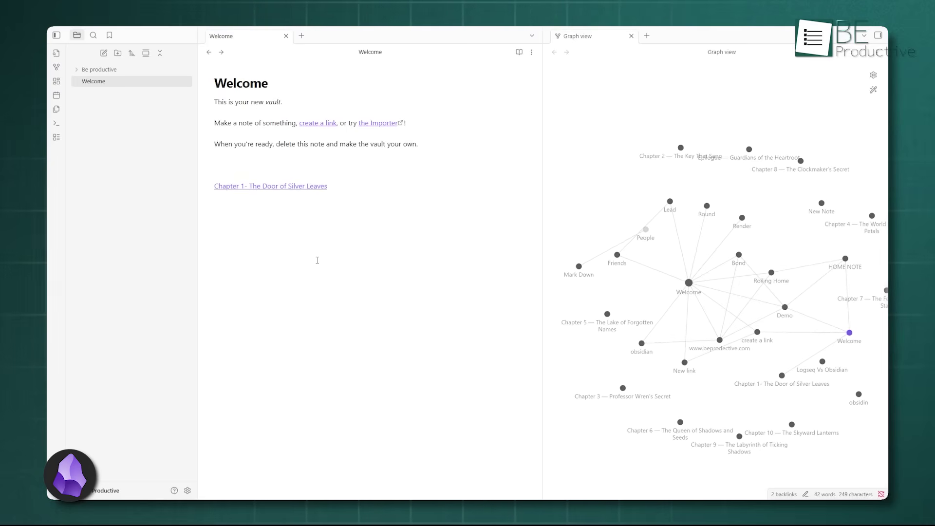
type("![[")
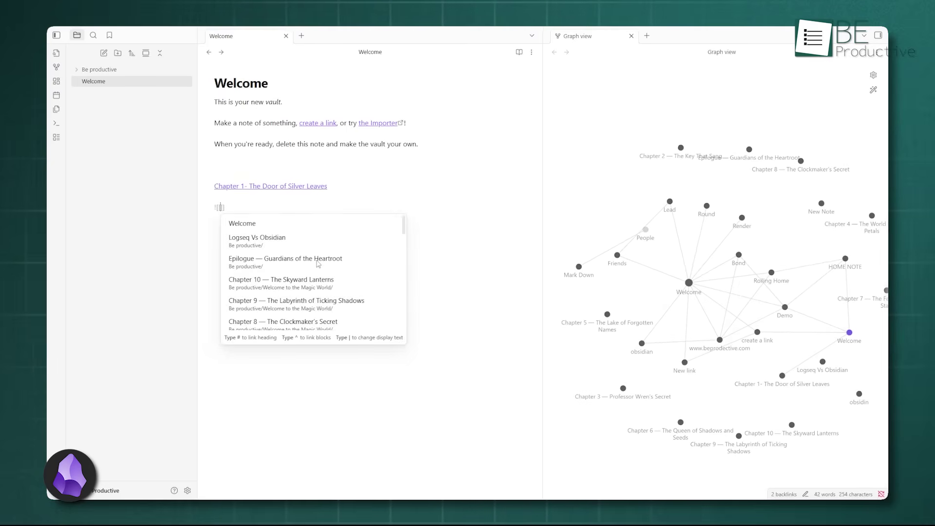
type("CHAPTER")
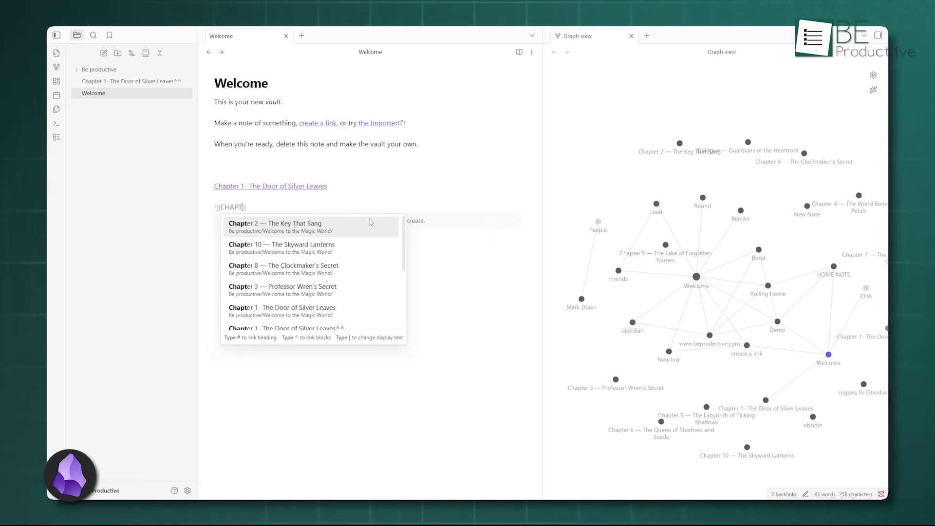
type(" 10 — The Skyward Lanterns^")
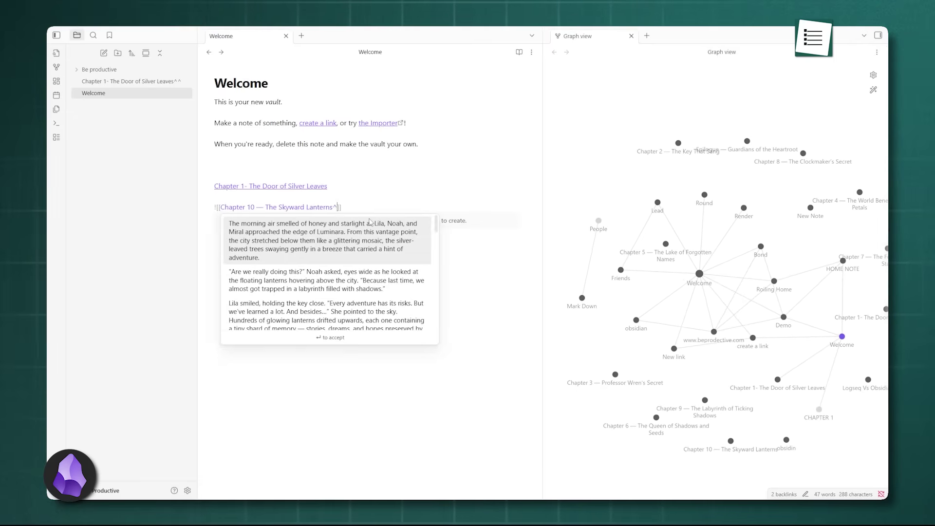
left_click(370, 221)
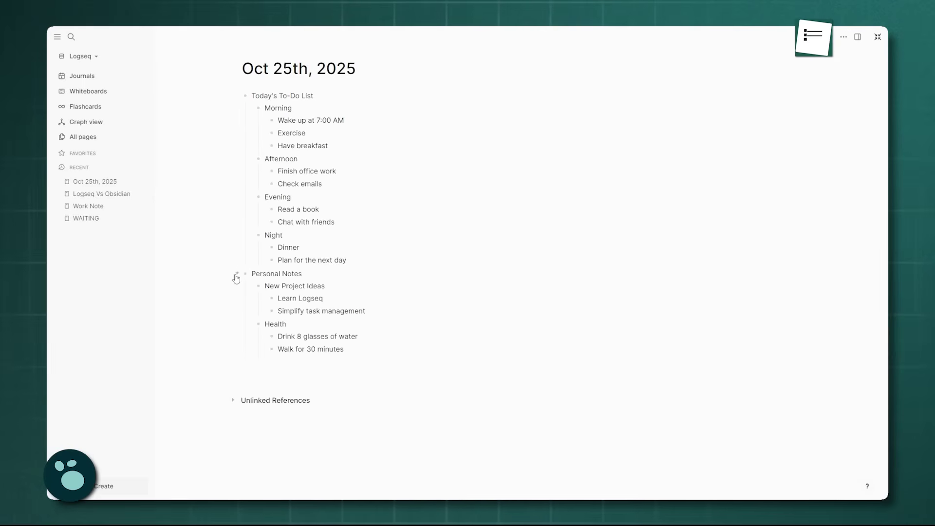
Zoom into the Wake up at 7:00 AM block and paste the prepared morning-routine note
left_click(272, 121)
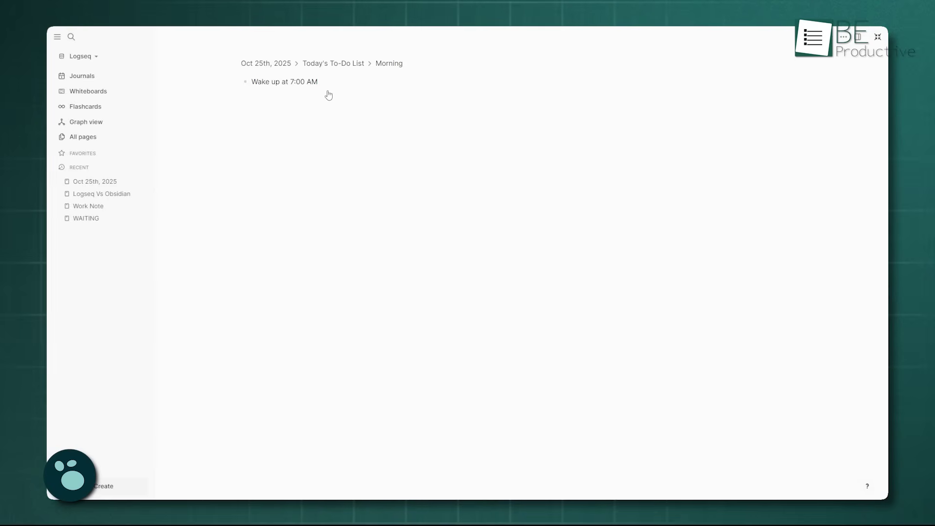
type("Wake up at 7:00 AM Goal: Establish a consistent morning routine Improve focus and energy throughout the day Why 7:00 AM? Allows enough time for a calm start before work or study Aligns with natural daylight and circadian rhythm Supports better sleep consistency Morning Routine Plan [ ] Wake up at 7:00 AM [ ] Drink a glass of water [ ] Do light stretching or exercise [ ] Take a shower and get ready [ ] Have a healthy breakfast [ ] Review tasks or journal for the day Tips for Success Go to bed by 11:00 PM for ~8 hours of sleep Keep your phone away from the bed Use an alarm with soft music or gradual light Track progress daily in your log Reflection / Log Day 1: ✅ Woke up at 7:05 AM — felt refreshed Day 2: ❌ Snoozed until 7:30 AM — need earlier bedtime **Day 3:** ✅ On time — noticed better focus in the morning")
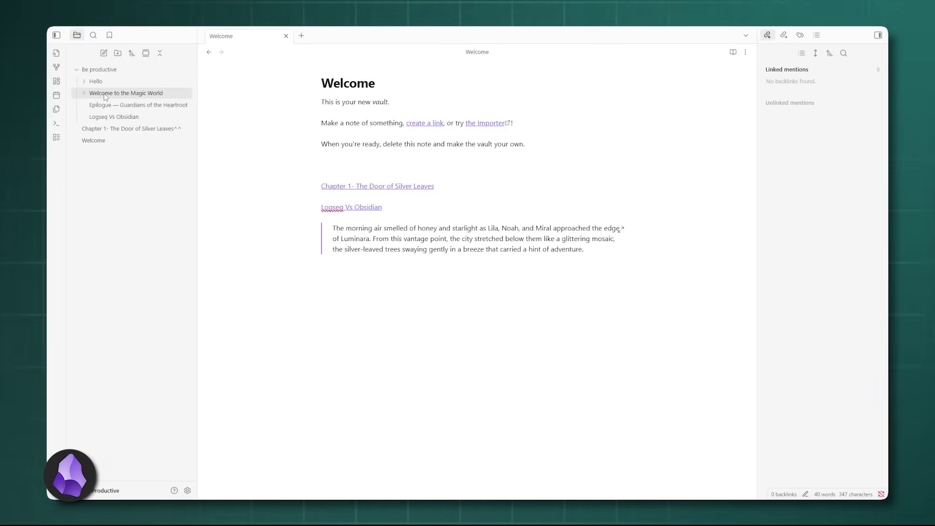
Open Chapter 1 and add a link to Chapter 2 — The Key That Sang at its end
left_click(105, 95)
left_click(112, 106)
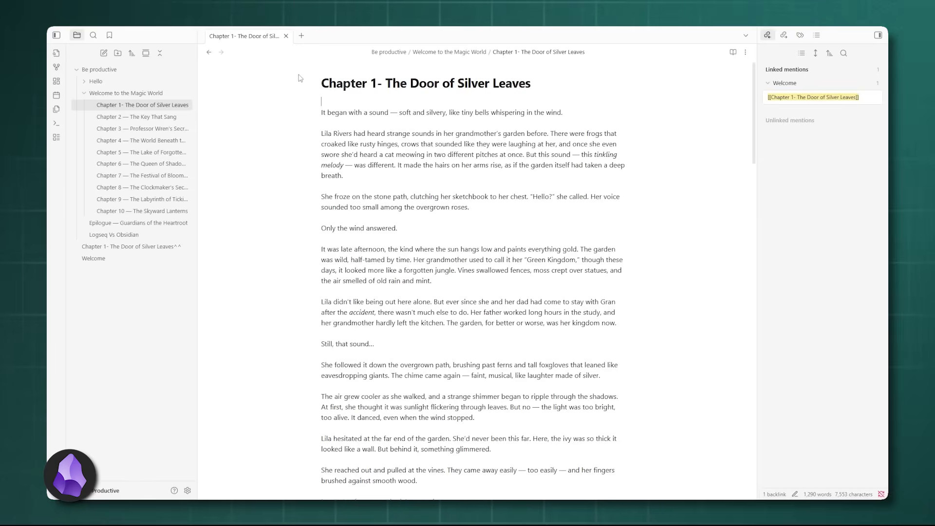
scroll(308, 296, "down", 20)
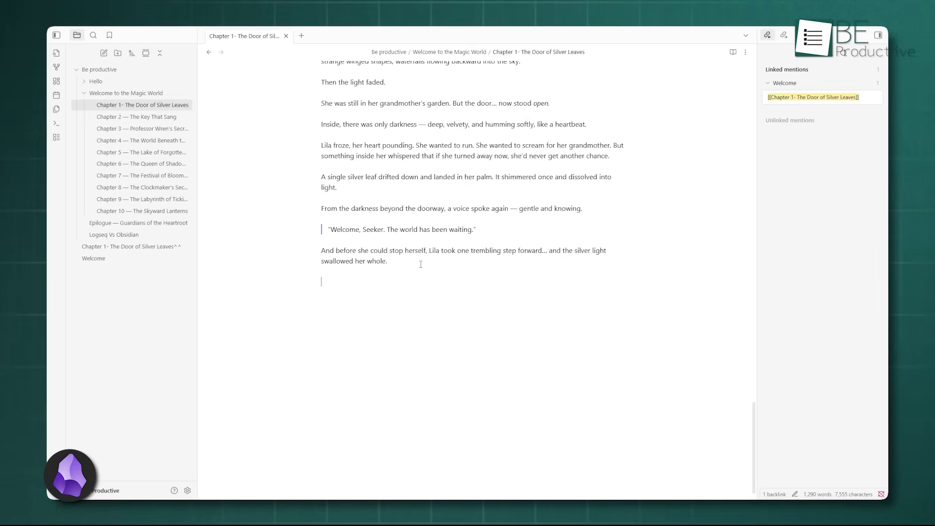
type("[[")
scroll(402, 363, "down", 1)
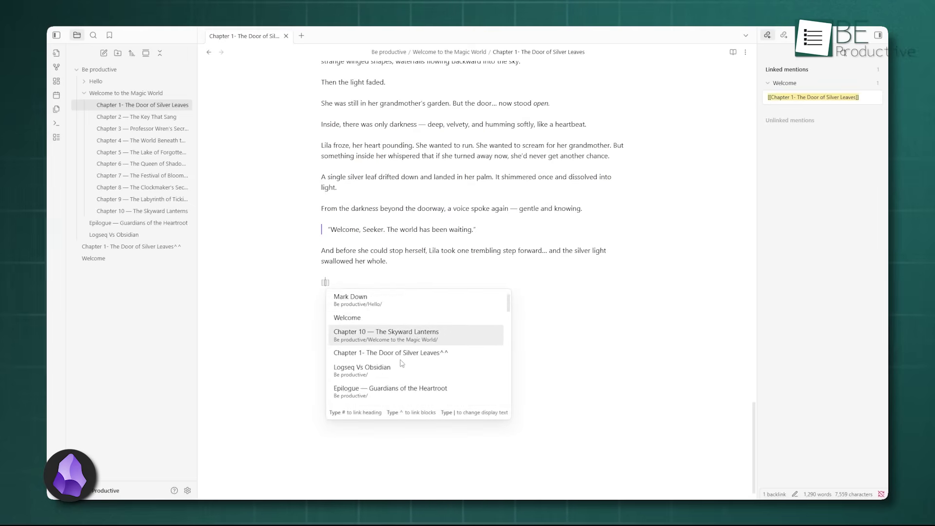
scroll(402, 363, "down", 8)
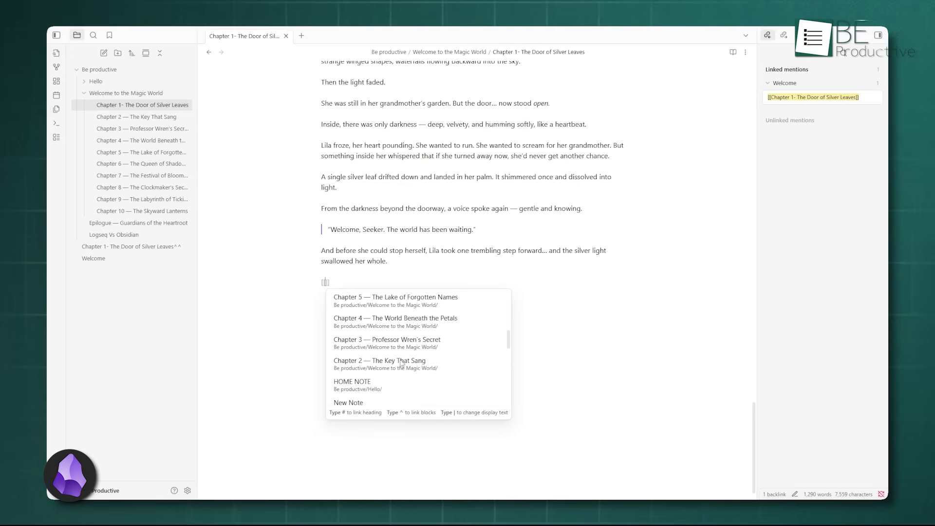
left_click(402, 363)
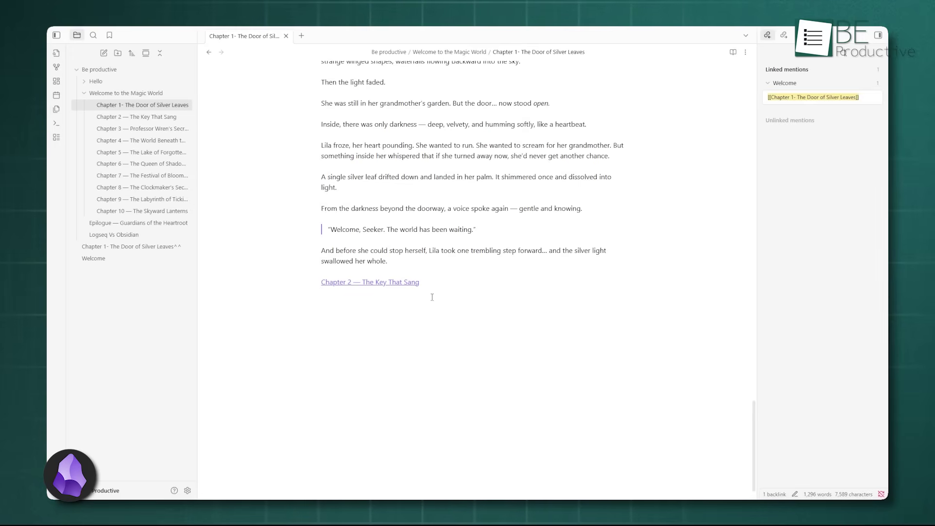
Add a link to Chapter 3 — Professor Wren's Secret on the next line
type("[[")
scroll(403, 386, "down", 10)
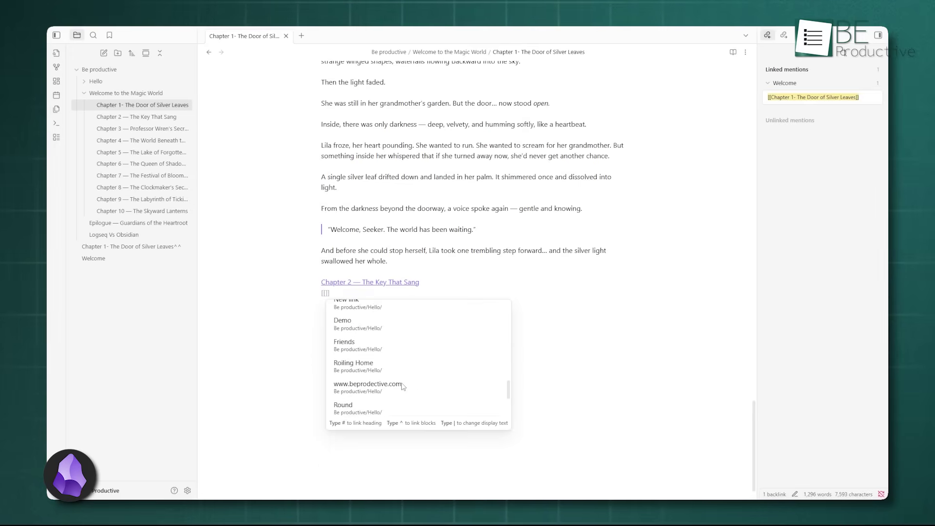
type("3")
left_click(381, 310)
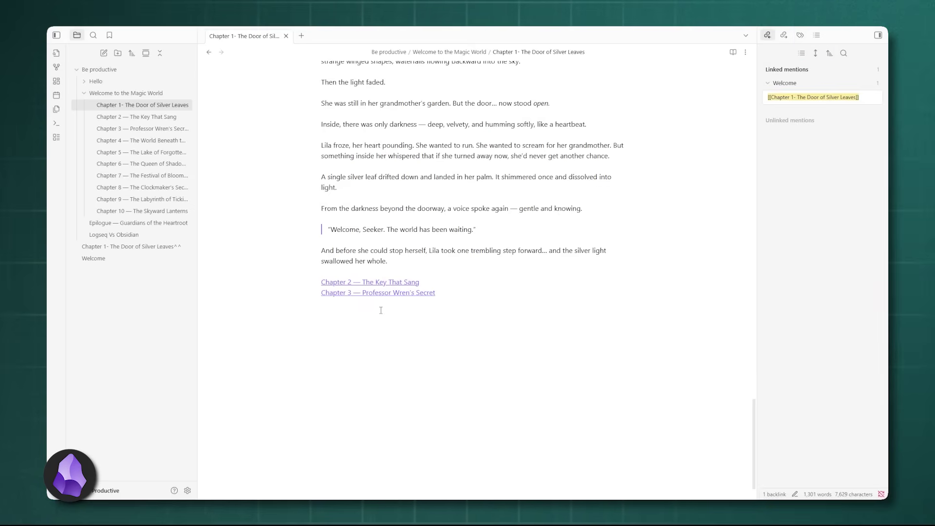
Finish the Chapter 4 link, then expand Today's To-Do List and Personal Notes in Logseq
type("[[4")
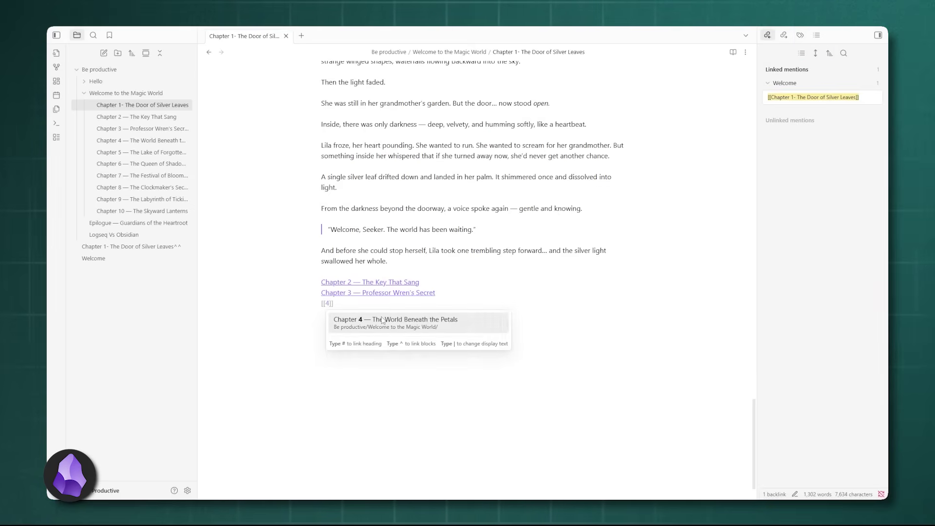
left_click(382, 317)
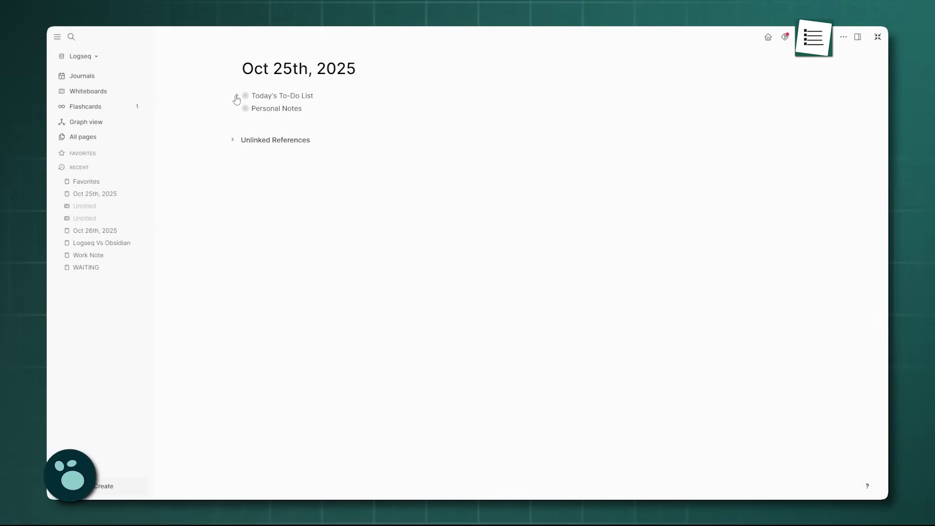
left_click(237, 97)
left_click(237, 236)
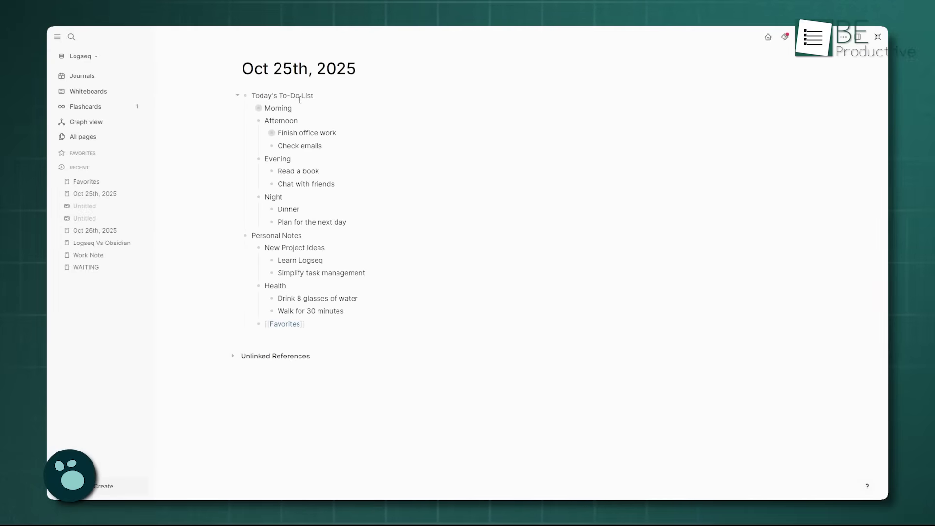
left_click(249, 108)
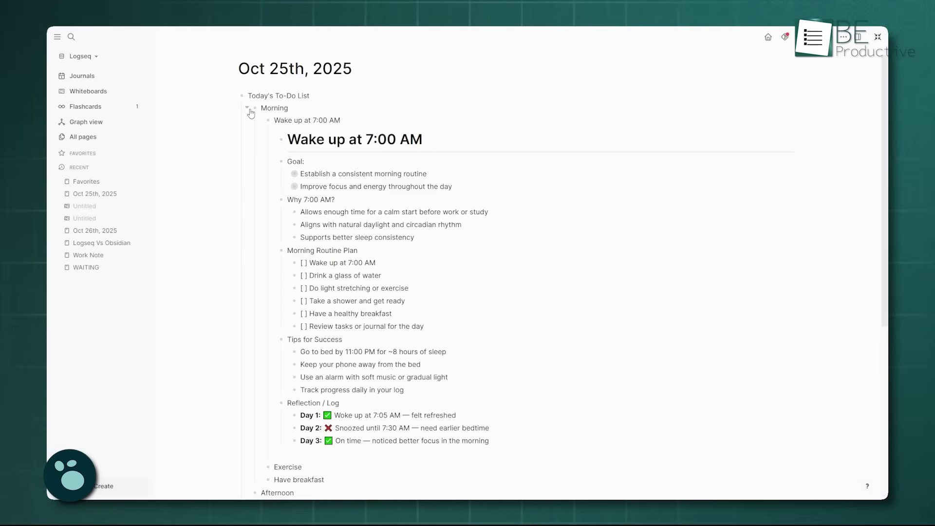
left_click(250, 108)
left_click(251, 122)
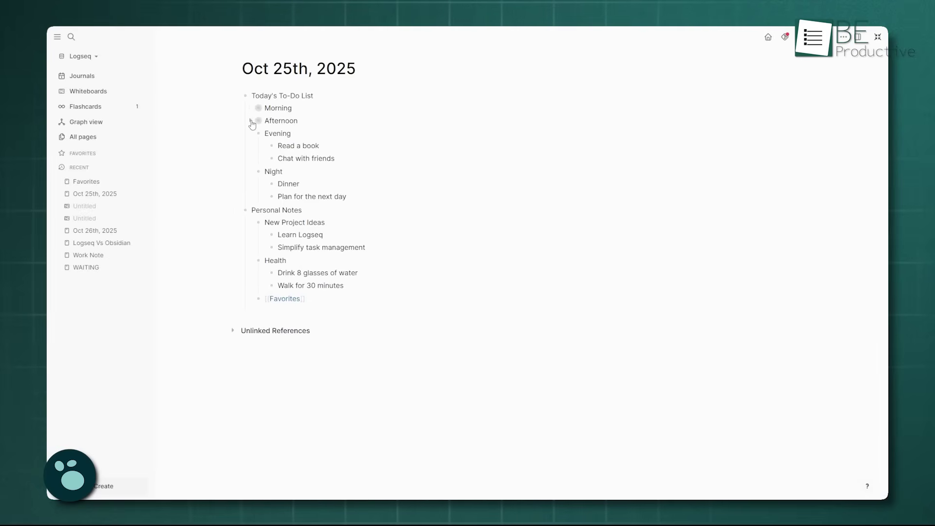
left_click(251, 121)
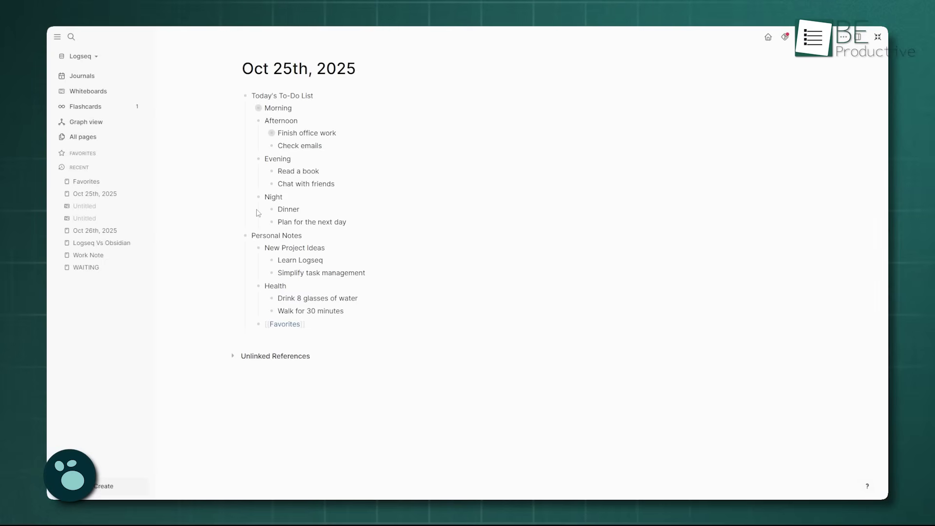
Open the Favorites page and toggle its Linked References section, leaving it collapsed
left_click(285, 324)
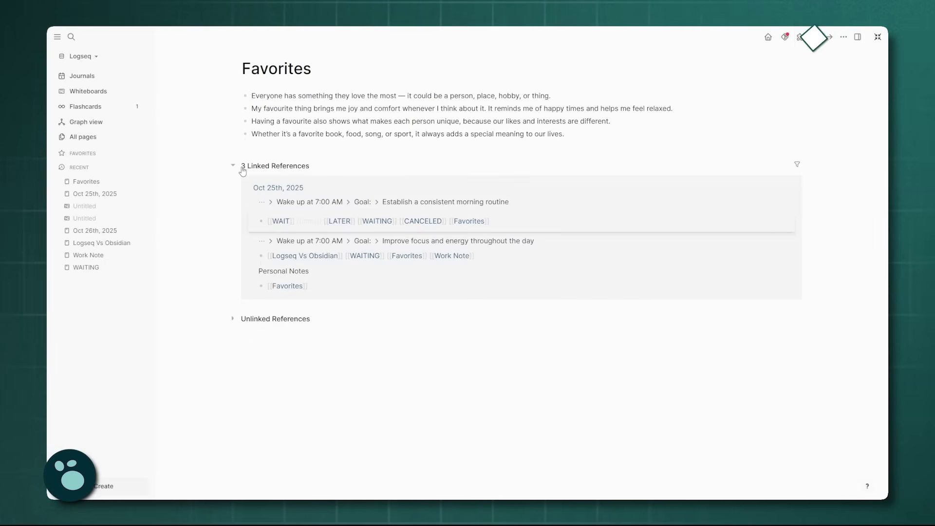
left_click(237, 167)
left_click(237, 166)
left_click(237, 167)
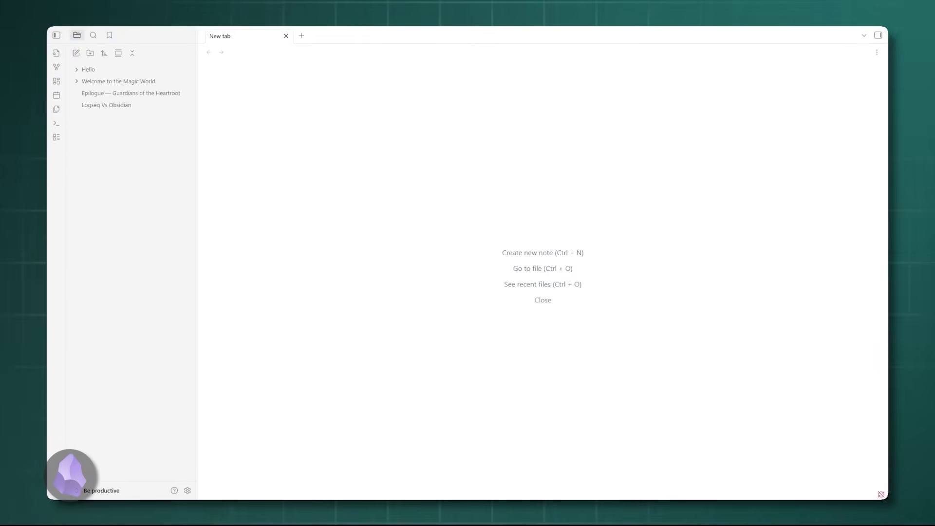
Show the graph view mapping the Welcome note, chapter notes and their links
left_click(57, 67)
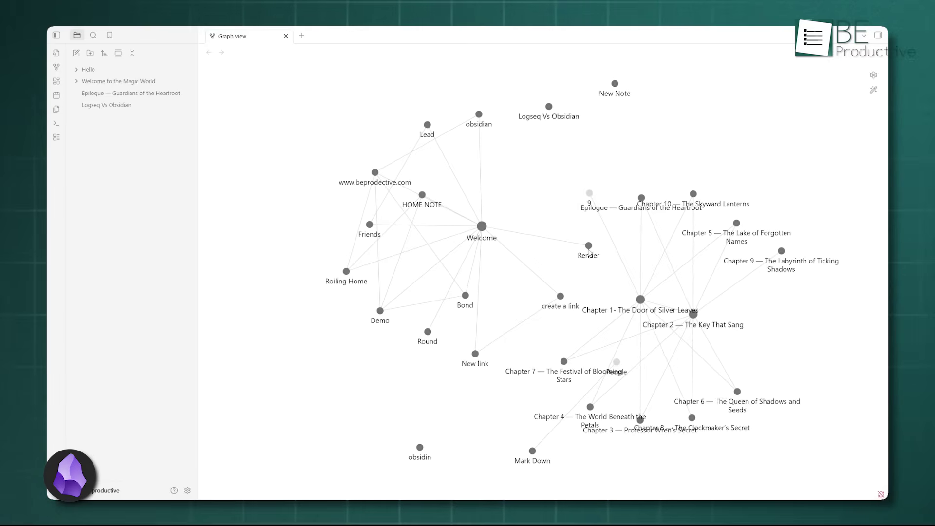
left_click_drag(590, 244, 622, 152)
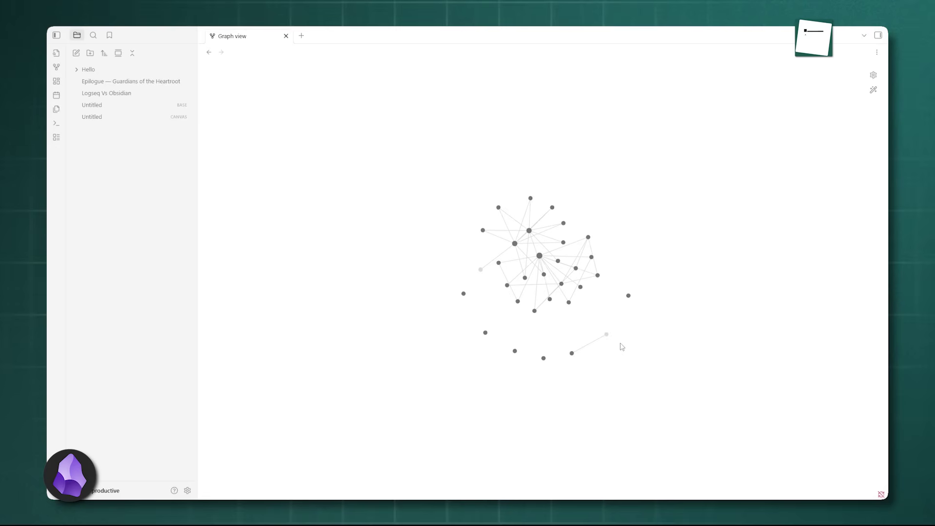
scroll(621, 345, "up", 5)
left_click_drag(533, 322, 584, 380)
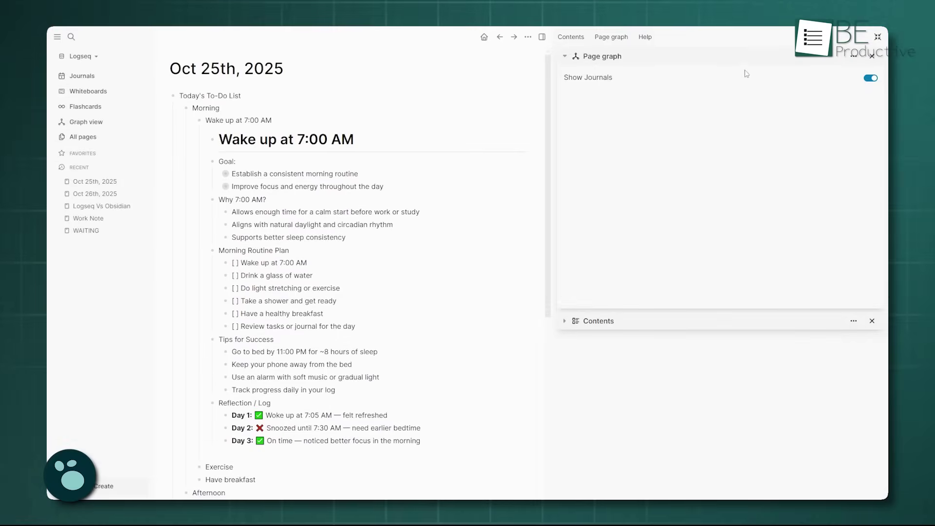
Drag the Work Note, Logseq Vs Obsidian and Render nodes apart in the page graph
left_click_drag(665, 233, 609, 234)
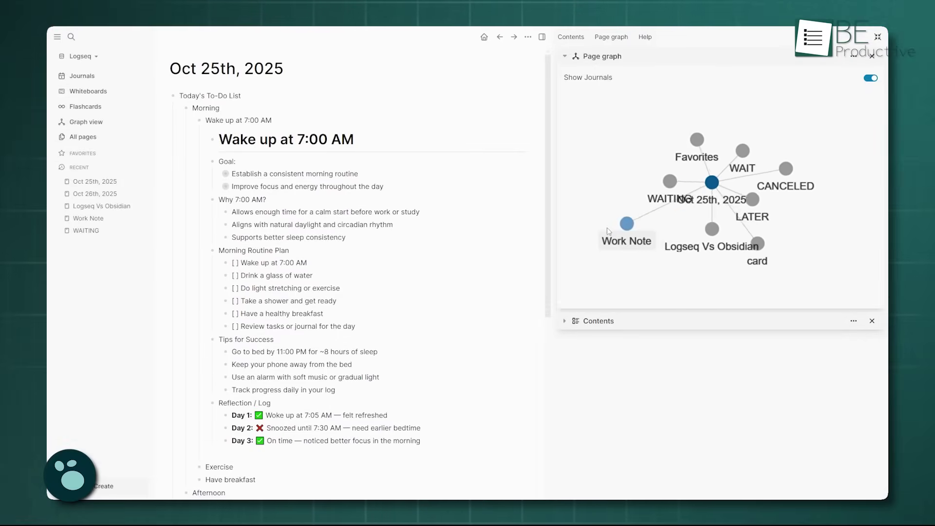
left_click_drag(698, 242, 648, 255)
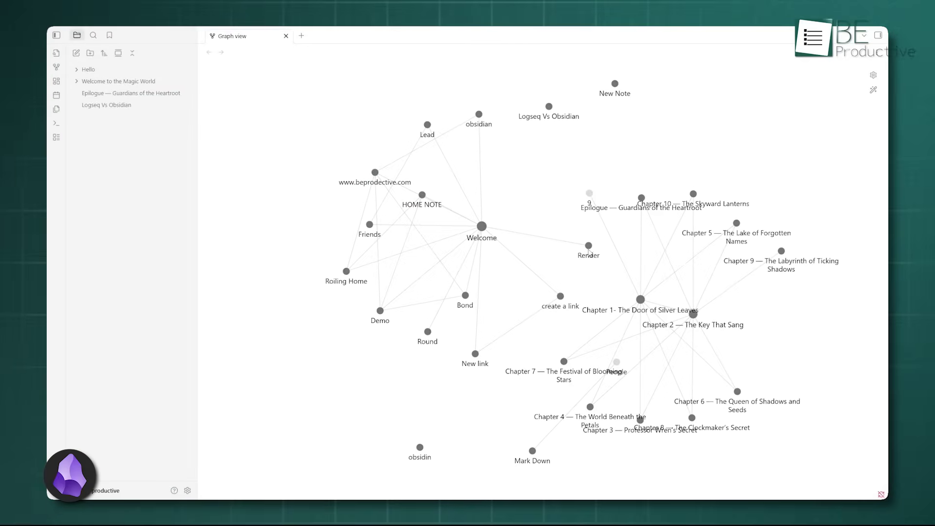
left_click_drag(589, 252, 626, 154)
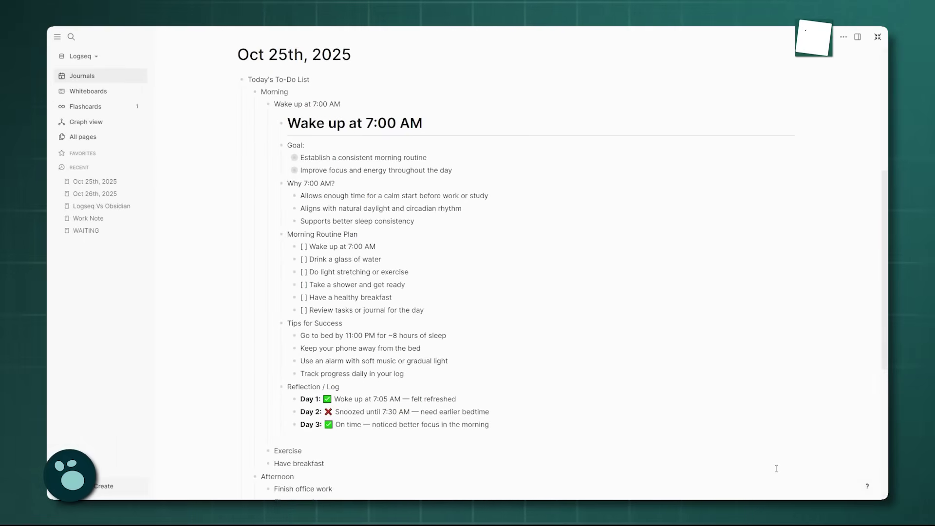
Open the whiteboard list, then link Untitled.base and the Chapter 1 note in the Welcome note
left_click(121, 99)
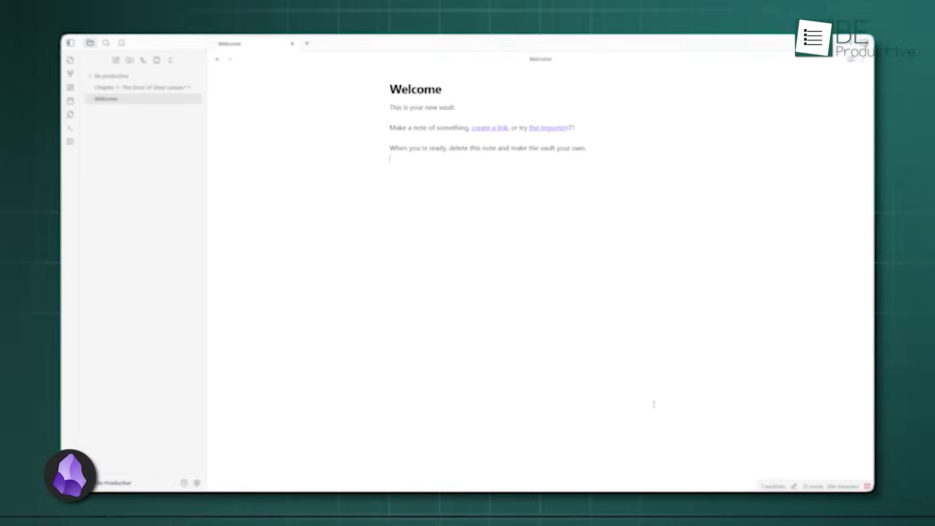
type("[[")
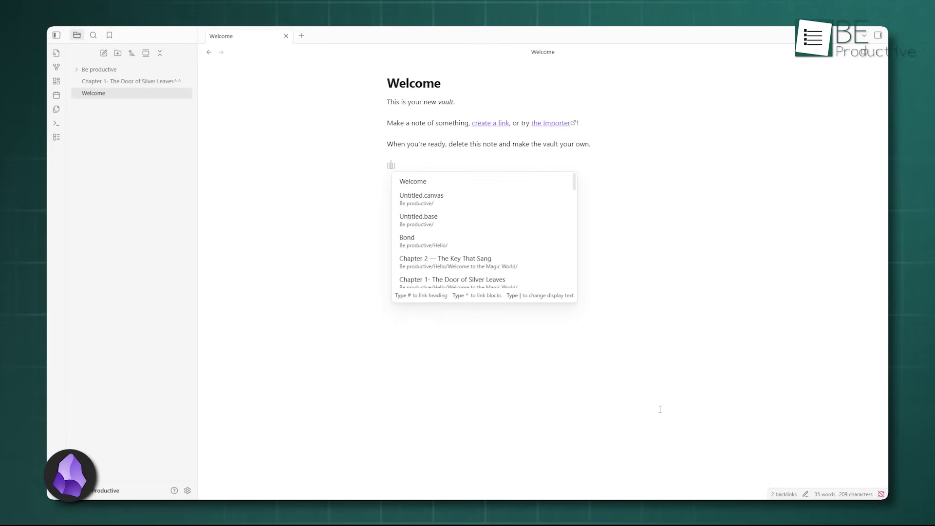
left_click(497, 215)
key("Return")
type("[[")
left_click(501, 268)
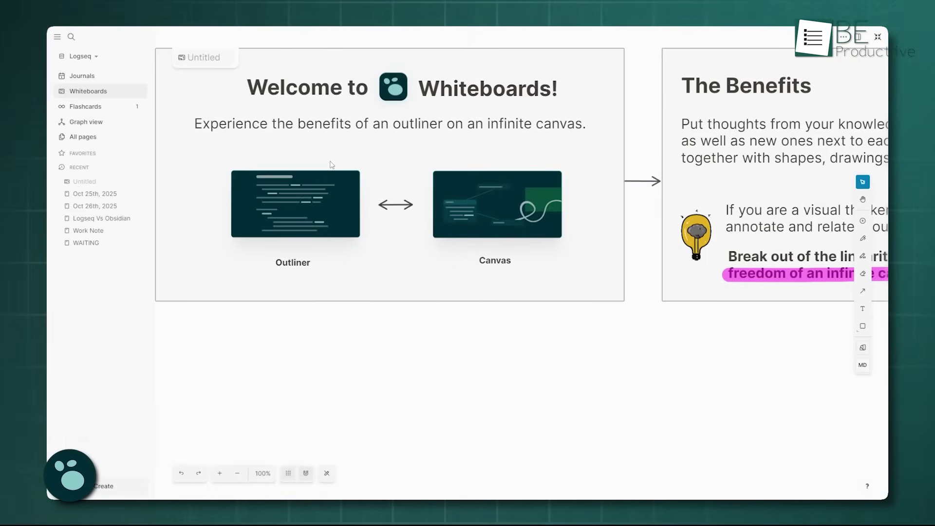
Paste the Today's To-Do List block onto the whiteboard at the Canvas image
left_click(460, 224)
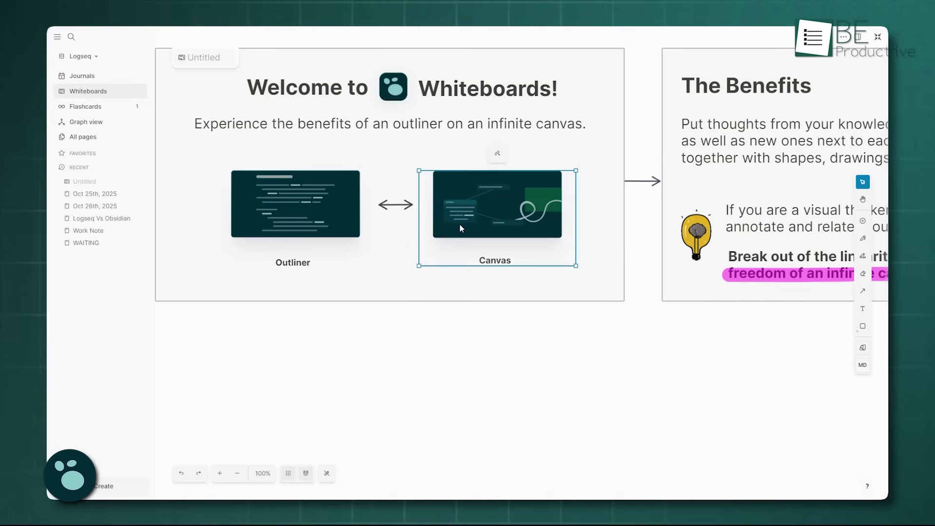
key("ctrl+v")
scroll(407, 349, "down", 5)
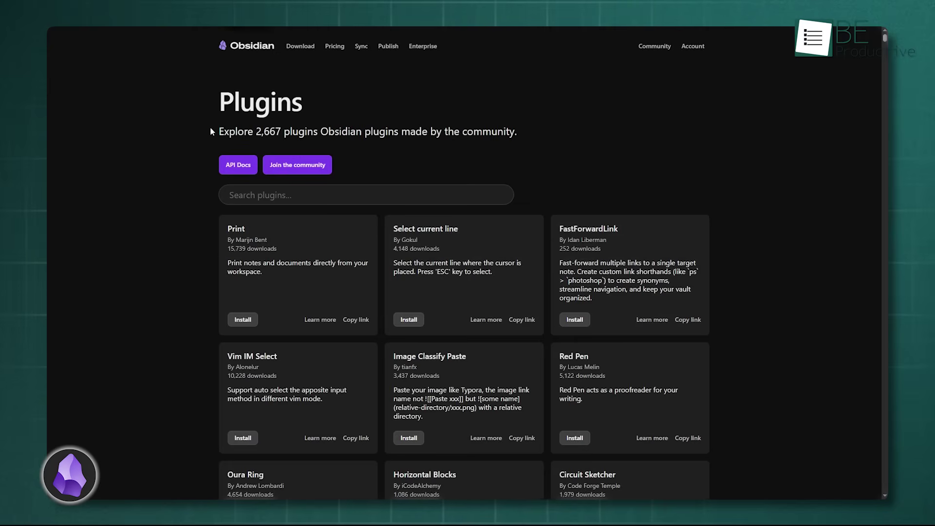
Install the Excalidraw plugin from the Obsidian plugins website, hand it to Obsidian, and enable it
left_click_drag(211, 131, 416, 144)
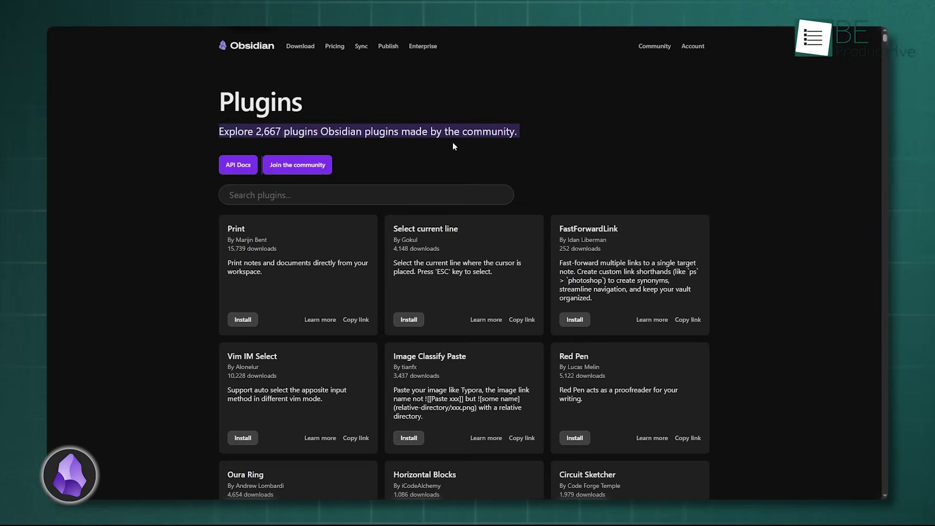
left_click(416, 320)
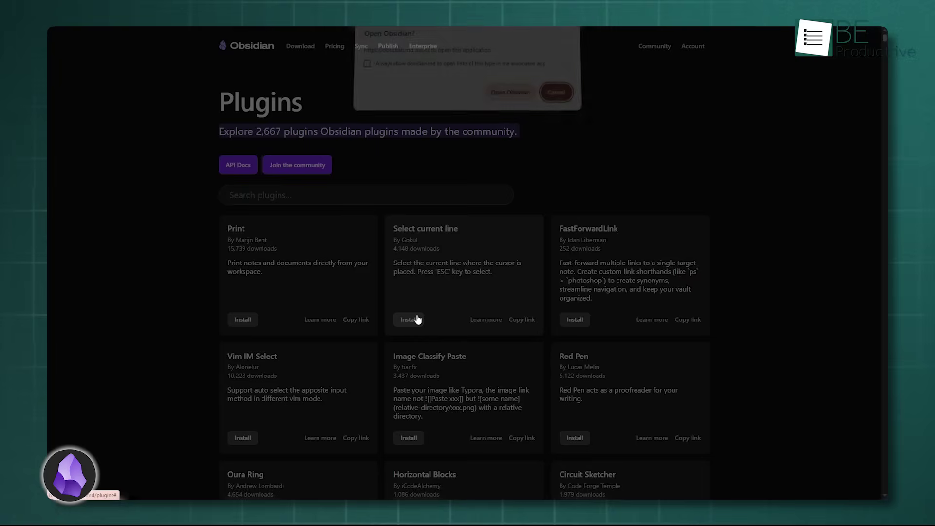
left_click(520, 99)
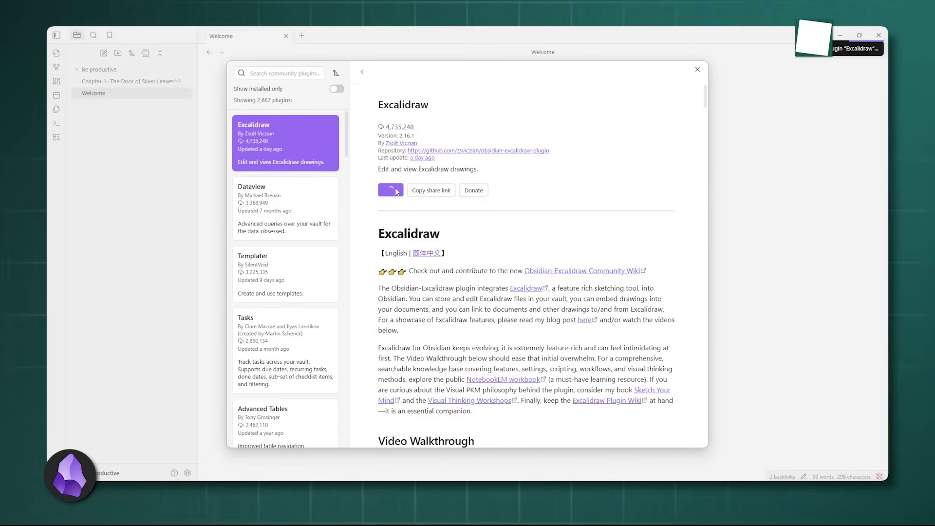
left_click(396, 191)
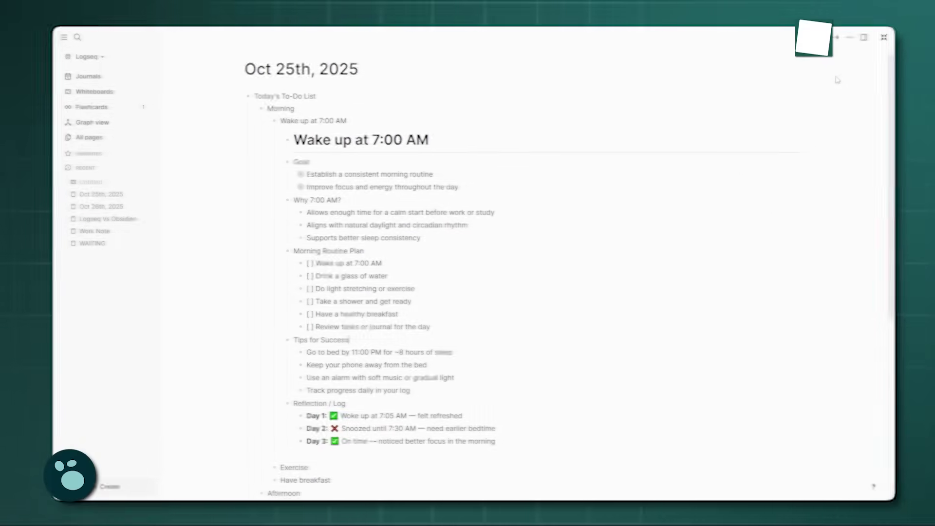
Find the Git plugin in Logseq's plugin Marketplace and install it
left_click(839, 41)
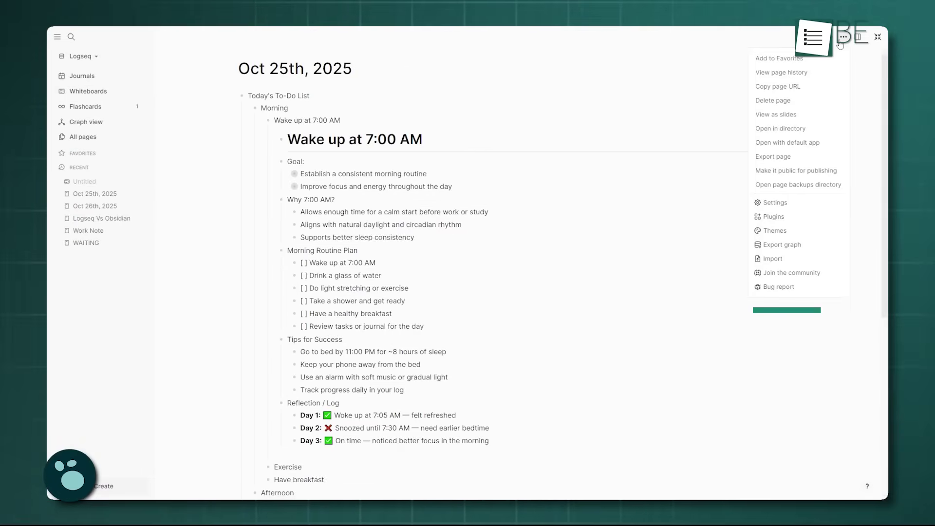
left_click(798, 218)
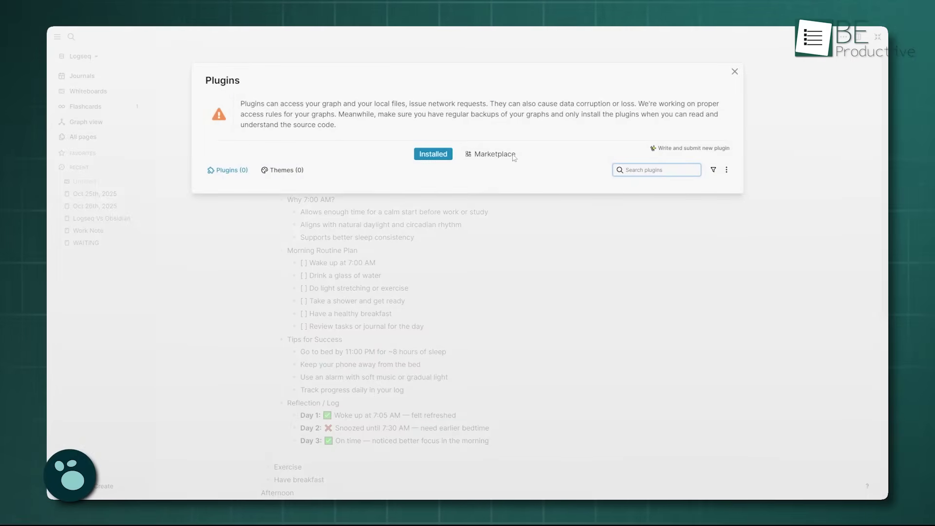
left_click(491, 155)
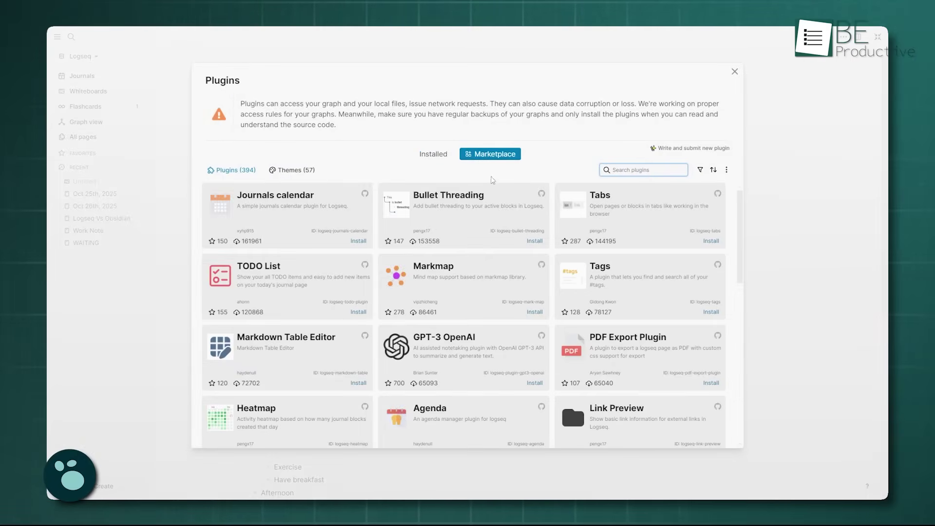
key("Escape")
scroll(565, 375, "down", 2)
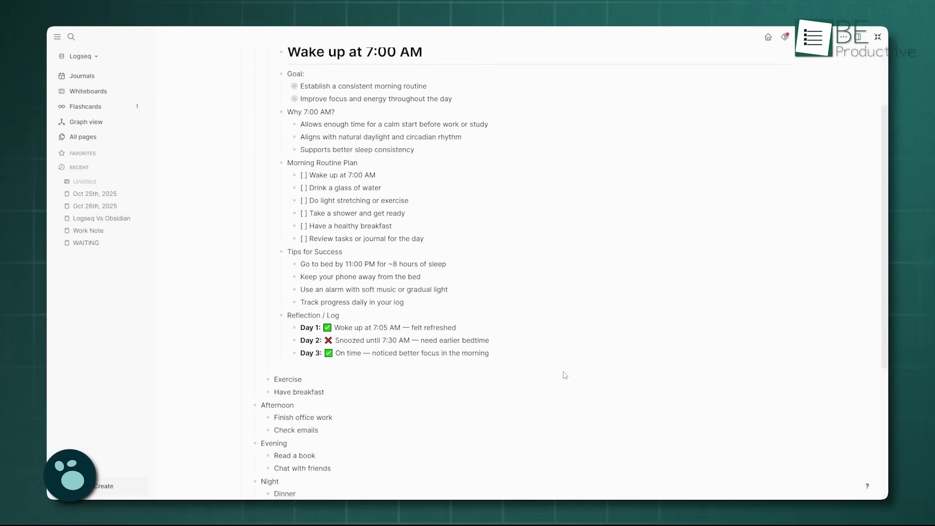
scroll(564, 372, "down", 1)
scroll(564, 372, "up", 3)
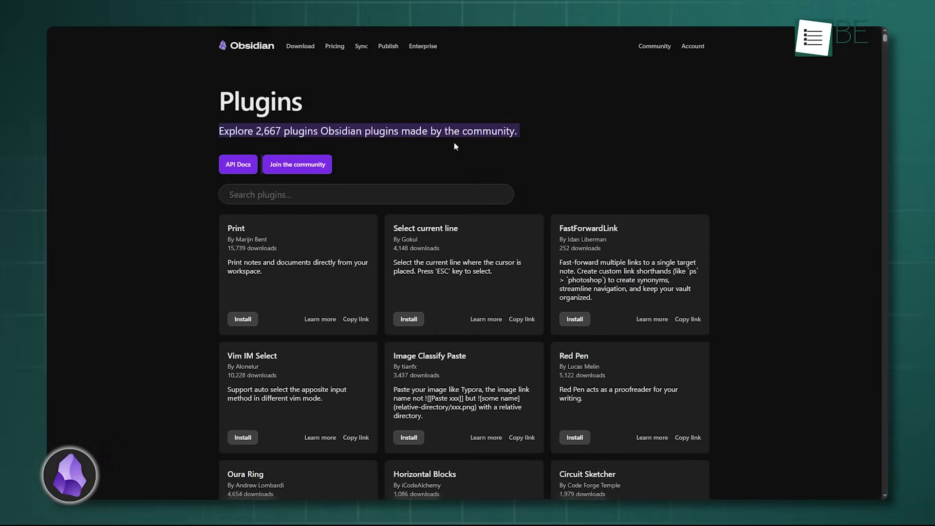
scroll(453, 142, "down", 3)
scroll(454, 142, "down", 2)
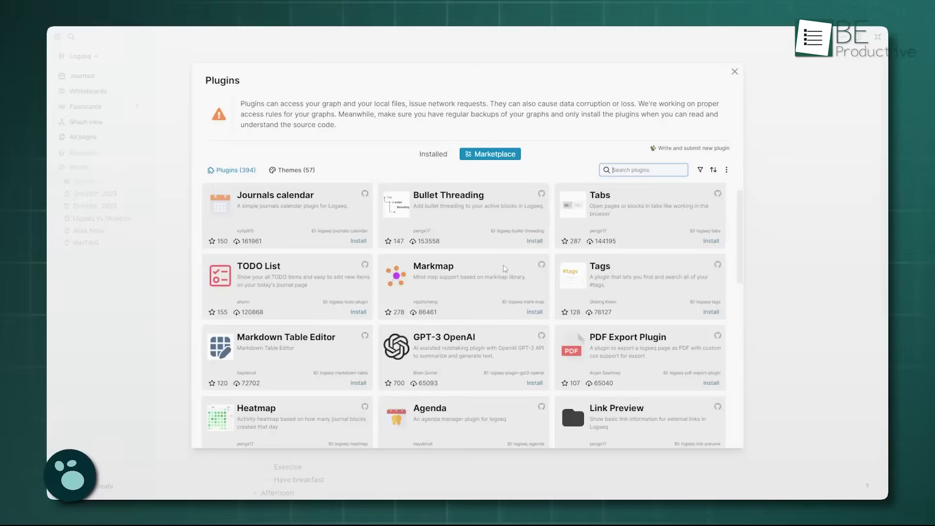
scroll(504, 264, "down", 5)
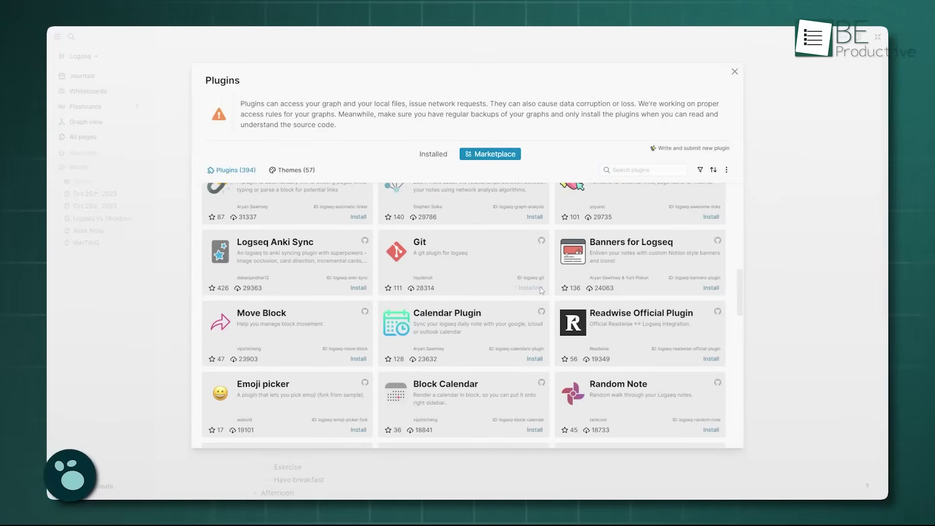
scroll(542, 291, "up", 7)
left_click(534, 284)
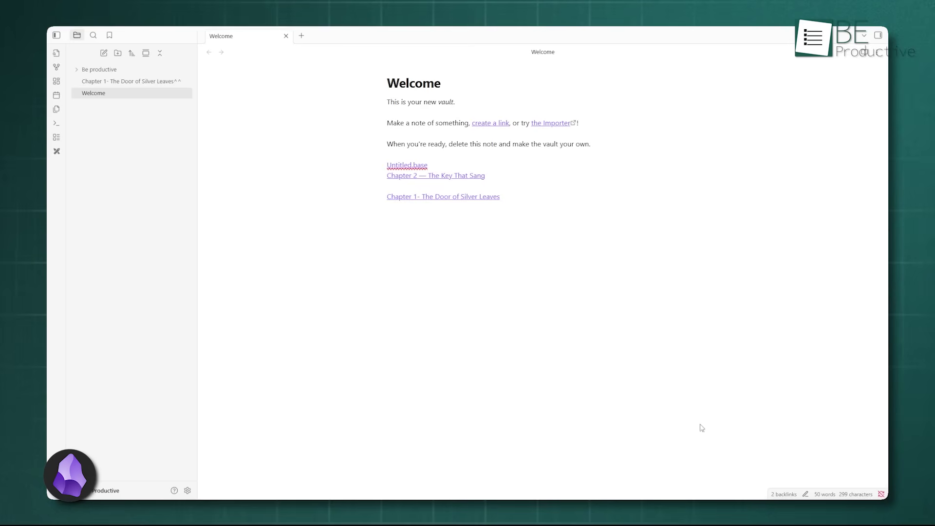
Show Obsidian's graph view of linked notes and play its growth time-lapse animation
left_click(56, 68)
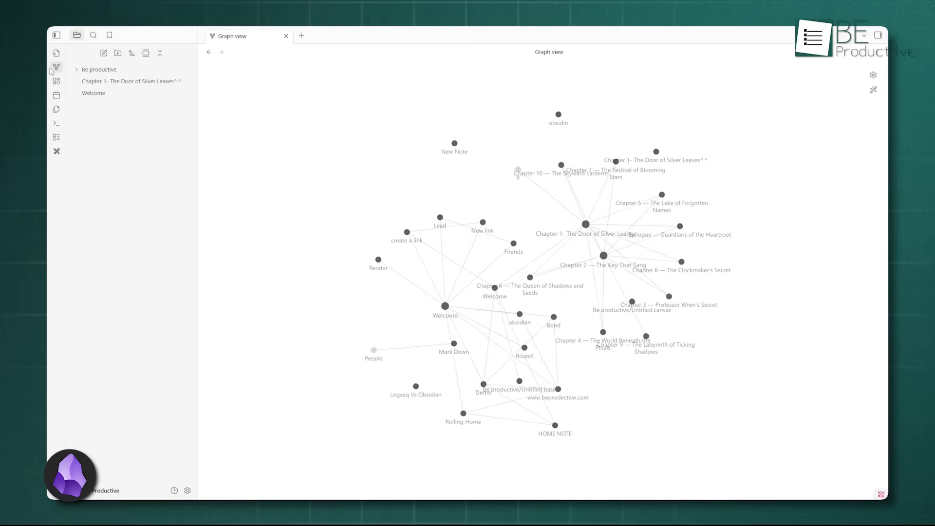
left_click(872, 91)
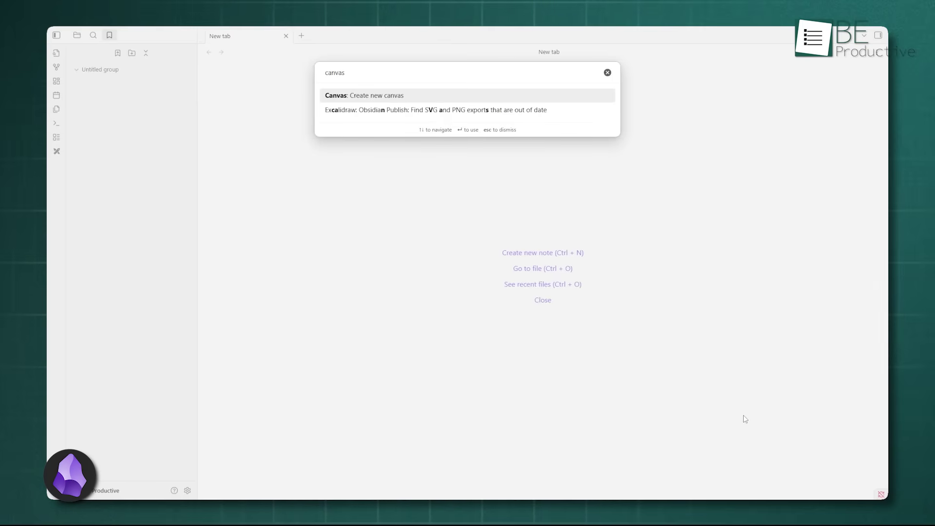
Create a new canvas, draw an arrow from the Obsidian card to MyCanvas, then zoom out and back in
key("Return")
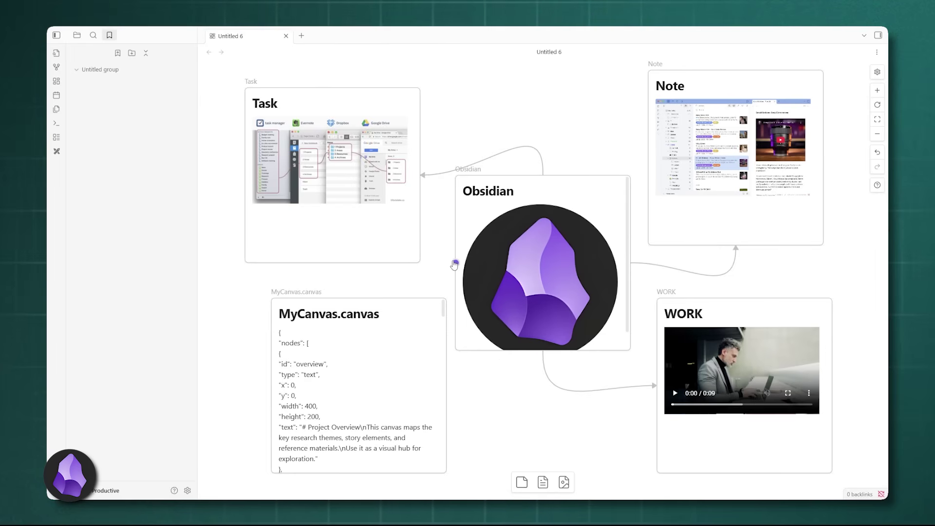
left_click_drag(454, 265, 400, 298)
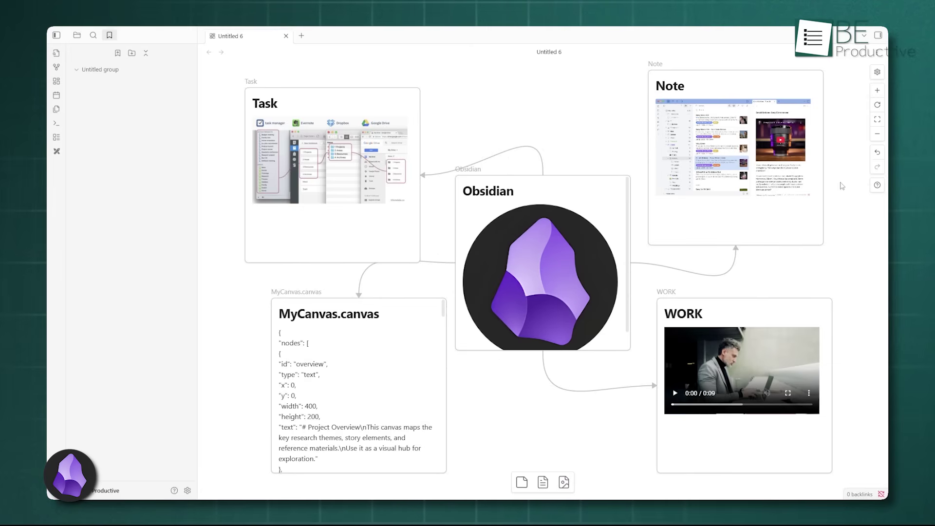
left_click(878, 135)
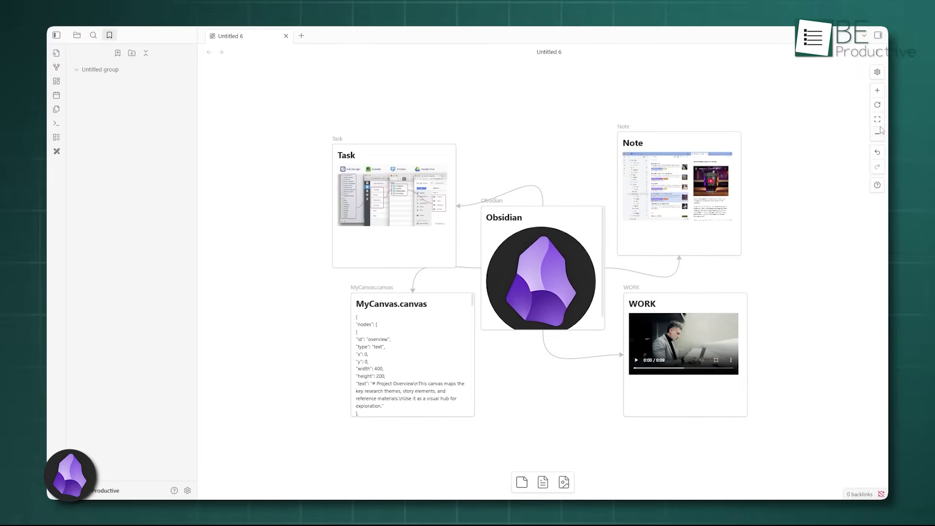
left_click(877, 94)
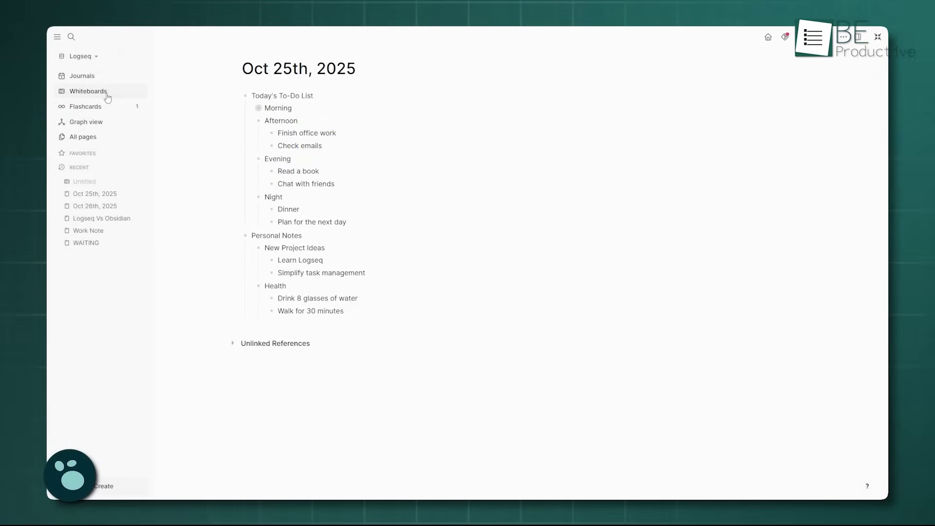
Create a new whiteboard, then open the older Untitled whiteboard
left_click(88, 92)
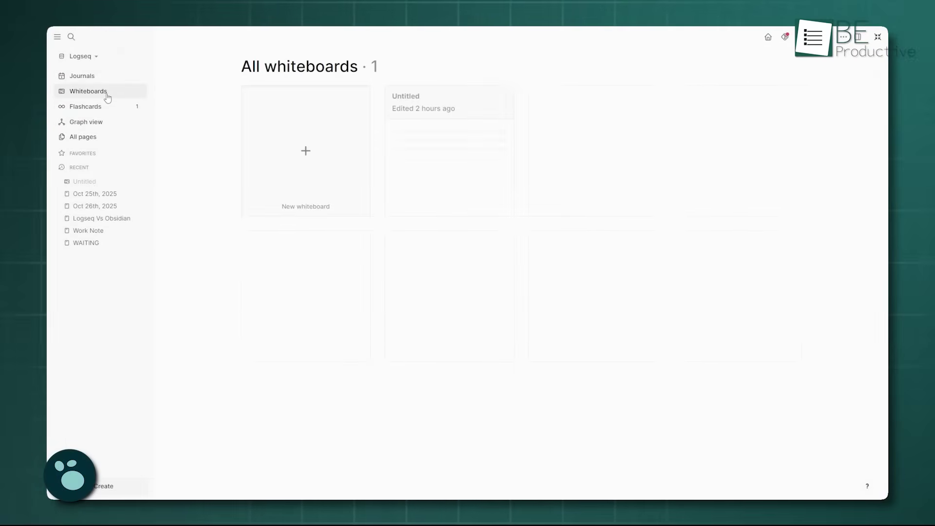
left_click(321, 165)
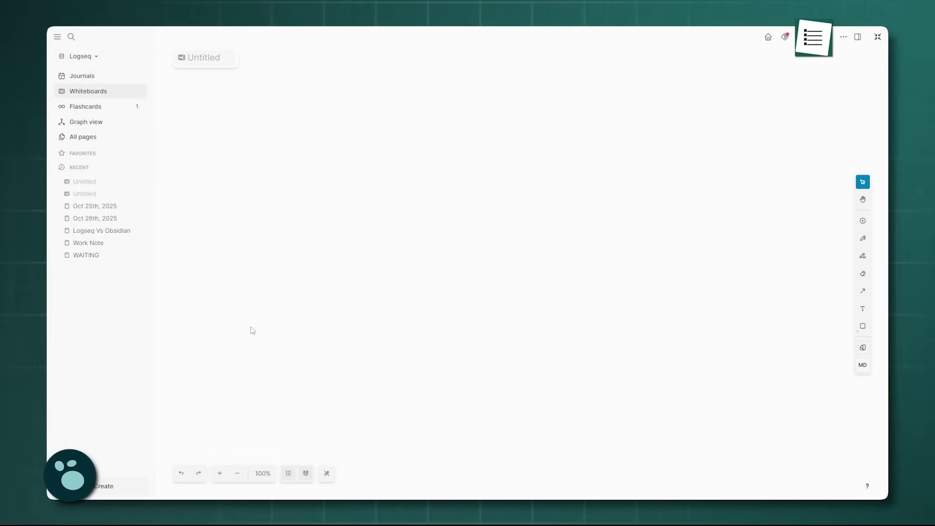
left_click(88, 93)
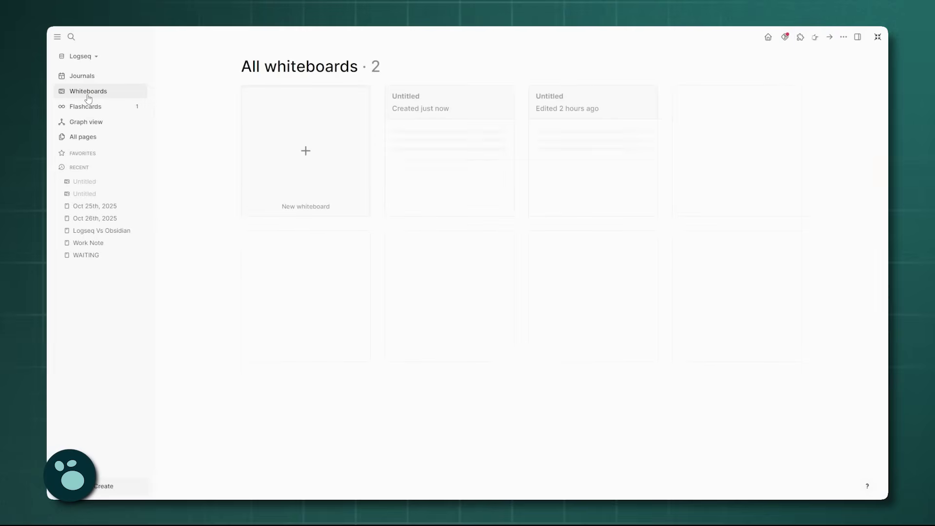
left_click(455, 182)
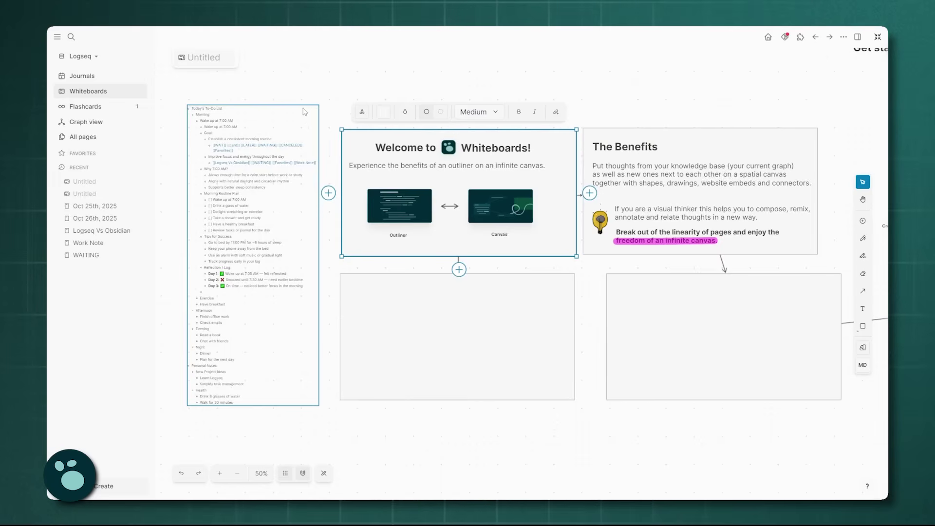
Select the outliner portal, Welcome to Whiteboards and visual thinker cards, then pan right with the Hand tool
left_click(296, 135)
left_click(400, 199)
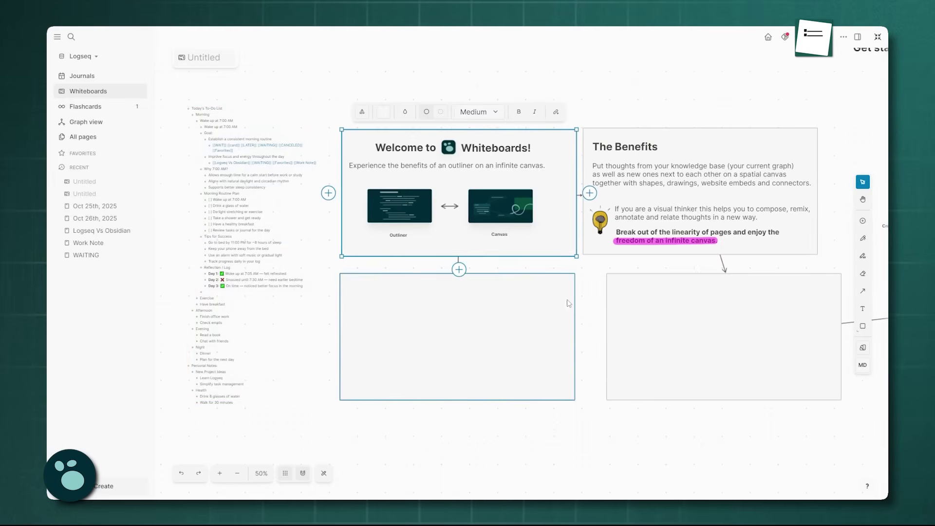
left_click(701, 213)
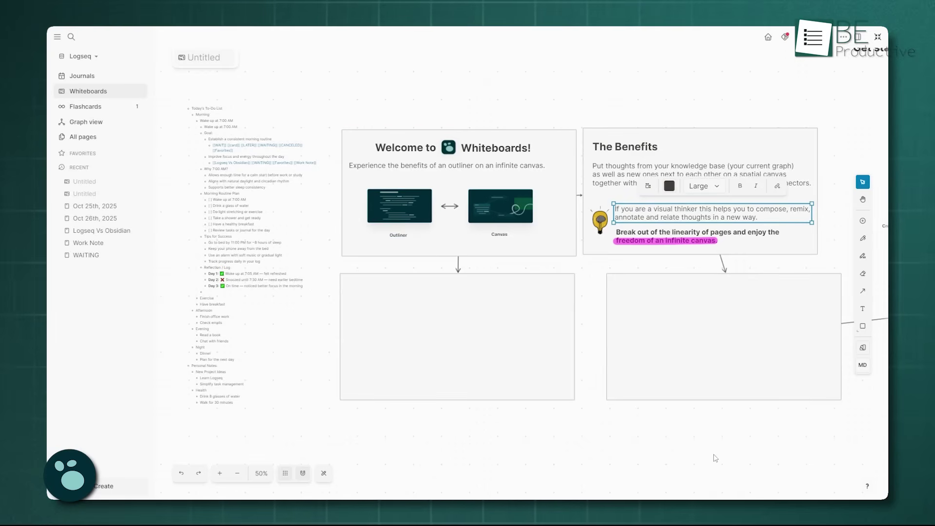
scroll(715, 457, "right", 10)
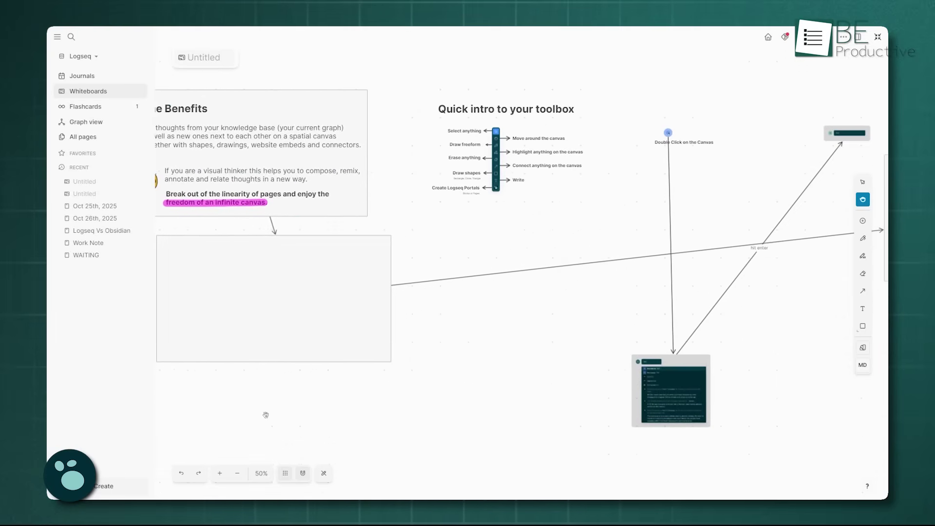
scroll(512, 404, "right", 8)
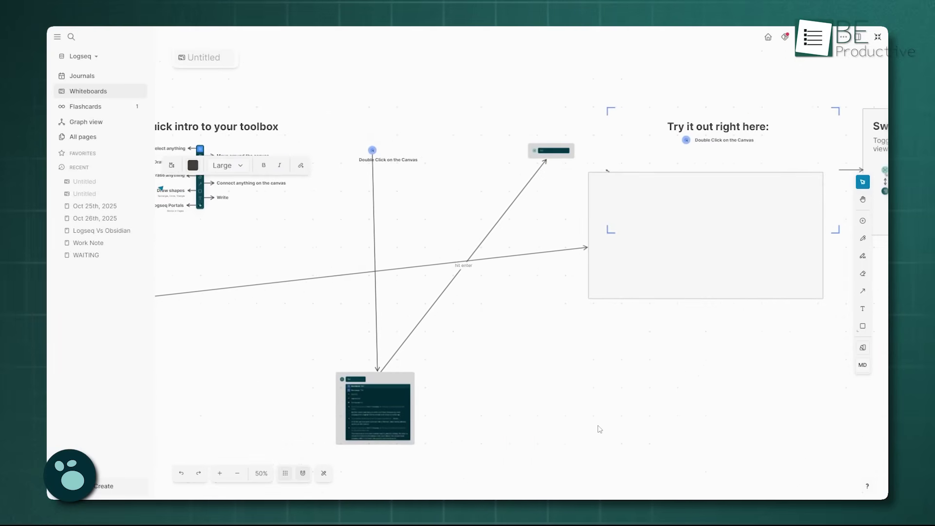
key("2")
scroll(384, 428, "right", 10)
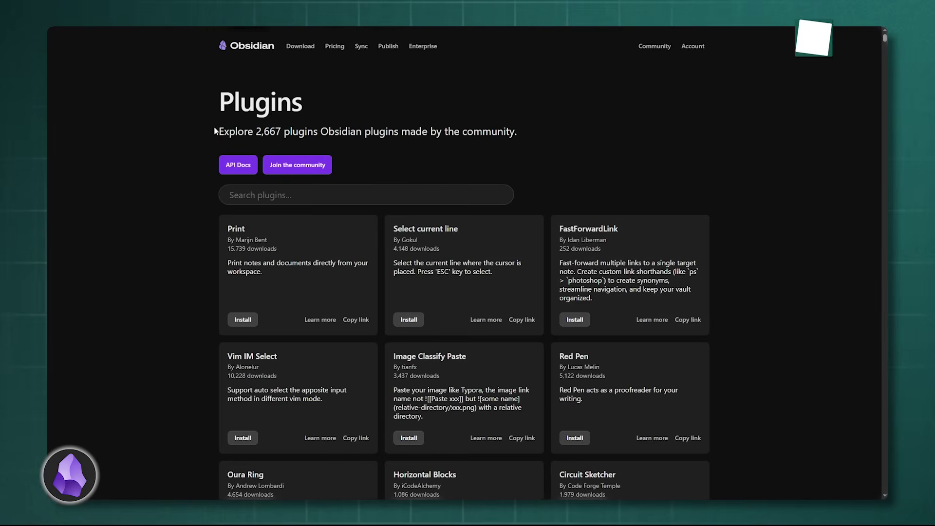
left_click_drag(209, 131, 424, 145)
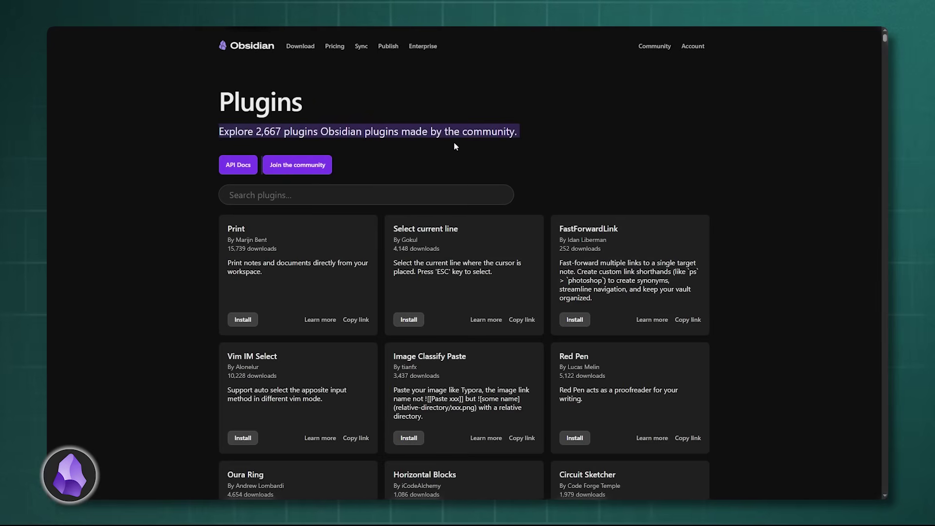
scroll(454, 142, "down", 7)
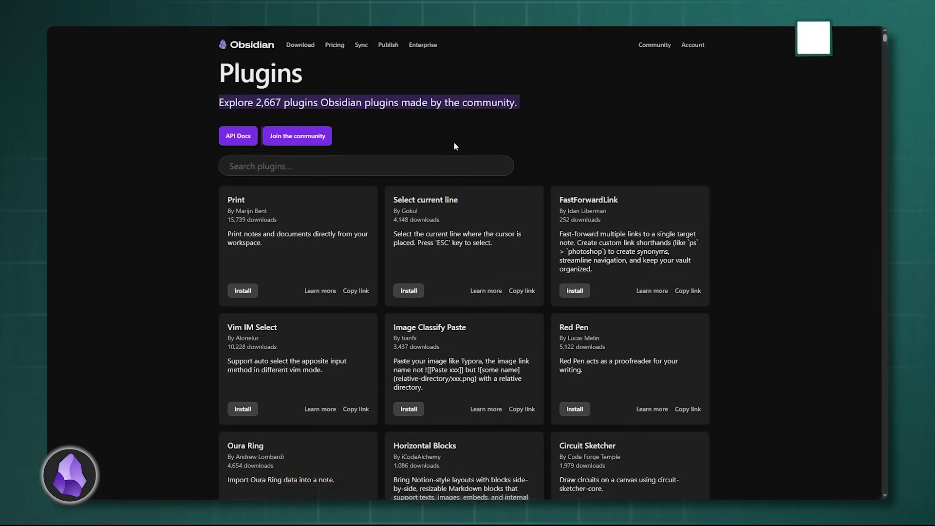
scroll(454, 142, "down", 9)
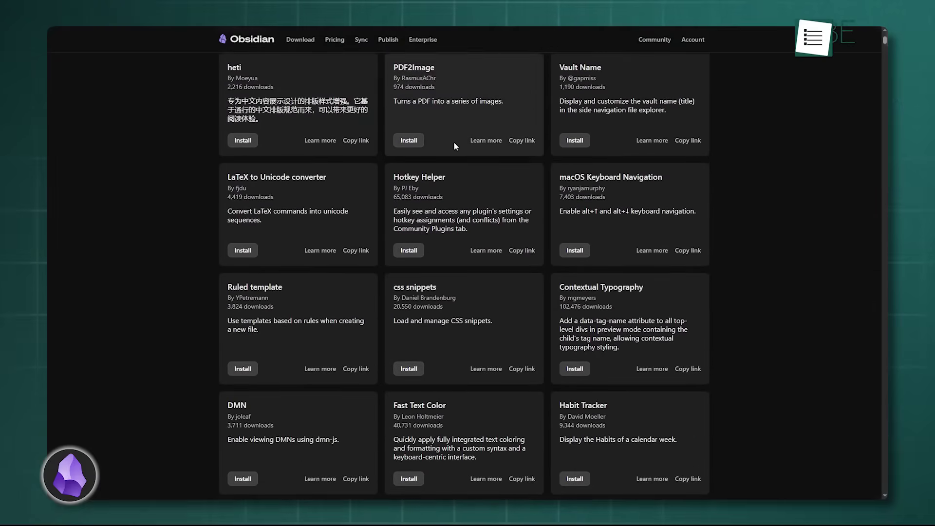
scroll(454, 142, "down", 8)
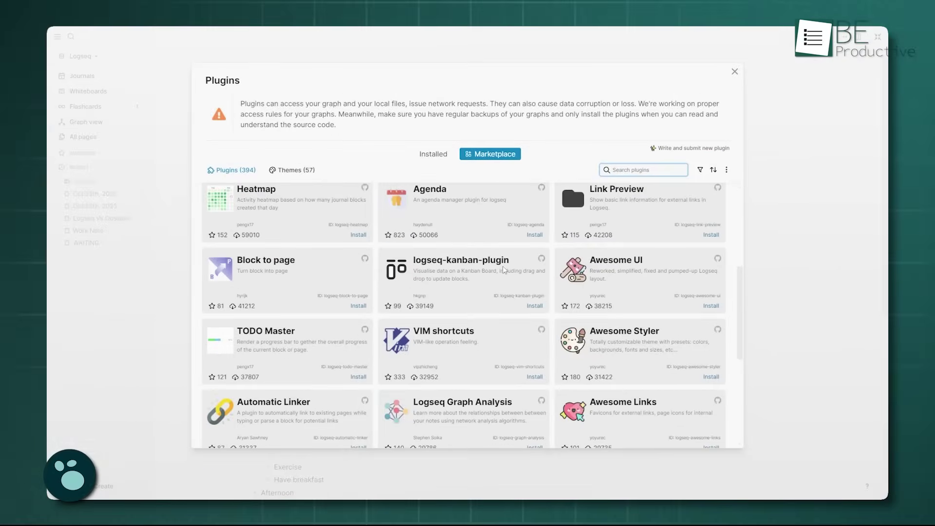
scroll(503, 270, "down", 5)
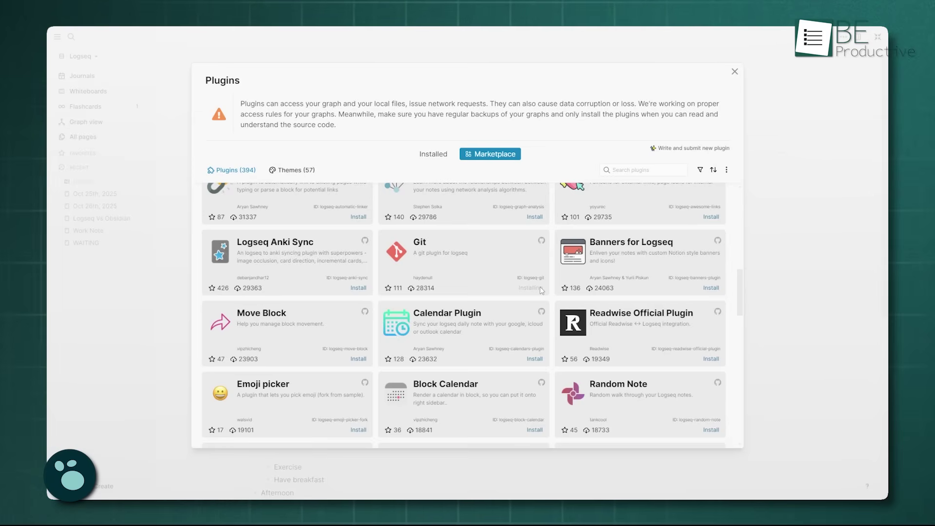
Install the GPT-3 OpenAI plugin from the Marketplace list
scroll(541, 290, "up", 5)
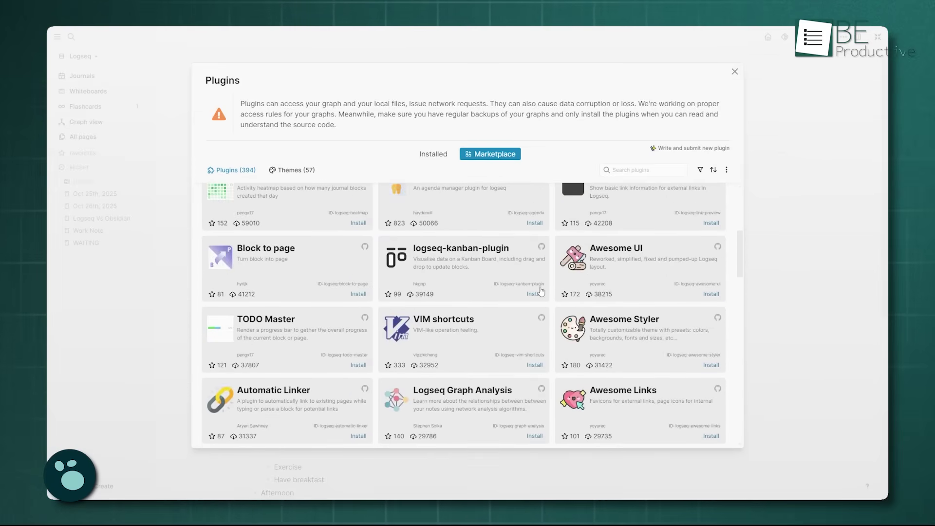
scroll(541, 291, "up", 3)
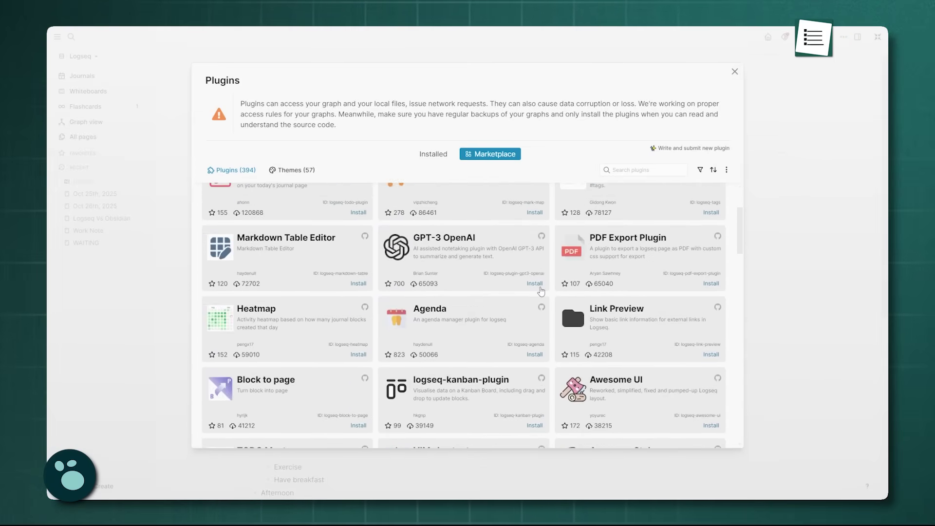
left_click(541, 288)
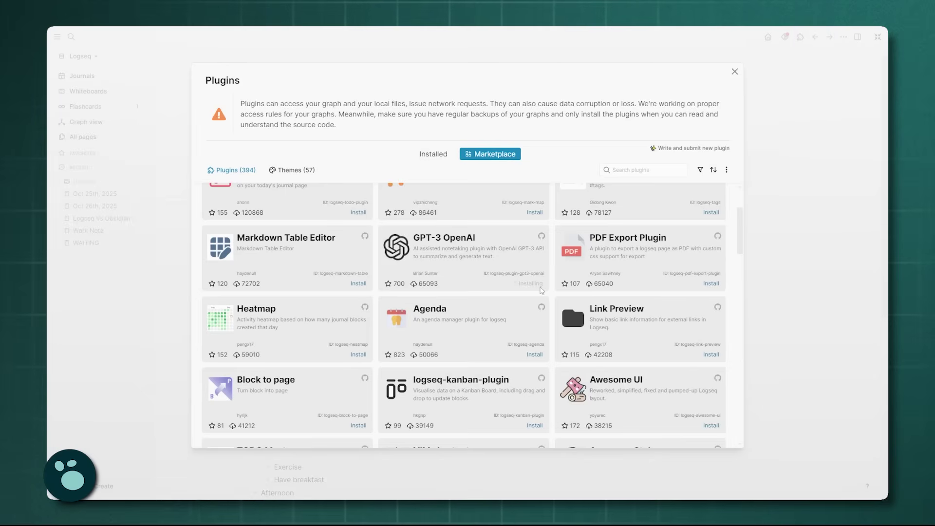